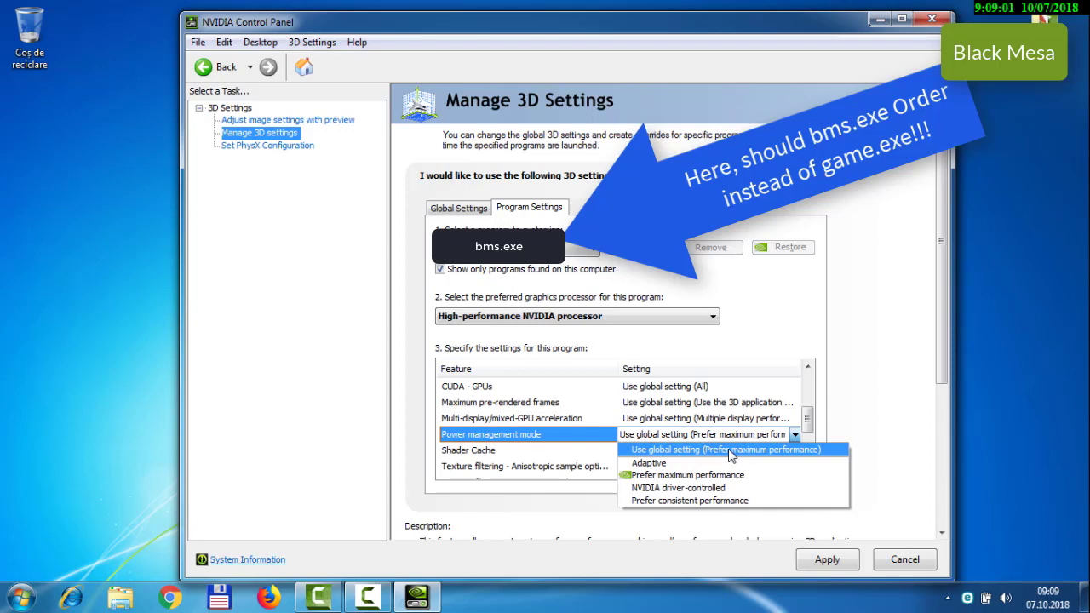
# Step: Set the game's Power management mode to Prefer maximum performance and Texture filtering - Quality to High performance
pyautogui.click(726, 477)
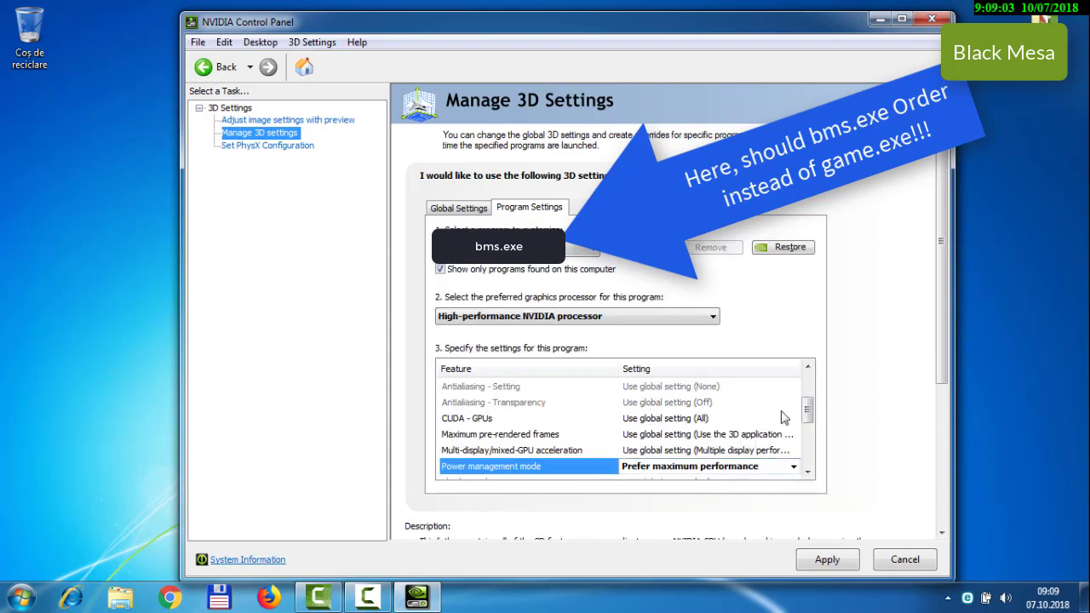
pyautogui.moveTo(807, 410); pyautogui.dragTo(808, 450)
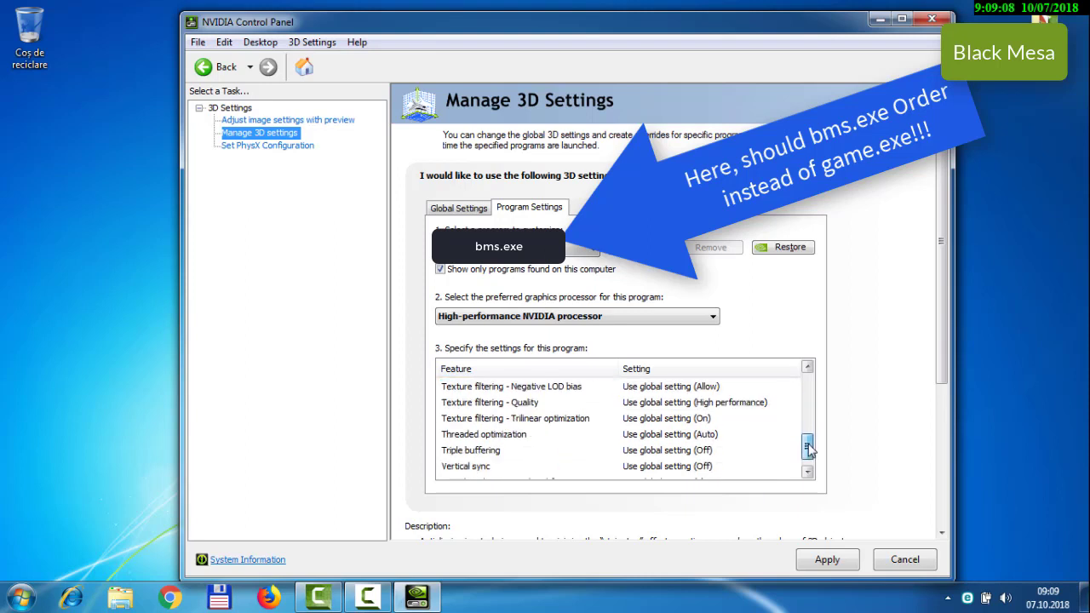
pyautogui.click(755, 404)
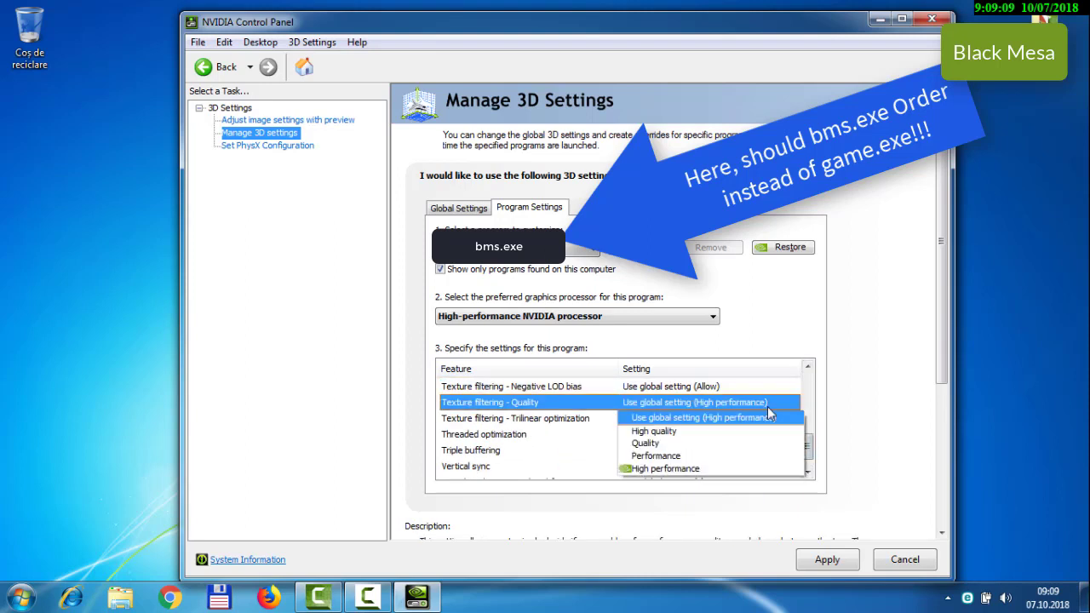
pyautogui.click(676, 469)
pyautogui.moveTo(807, 428); pyautogui.dragTo(811, 460)
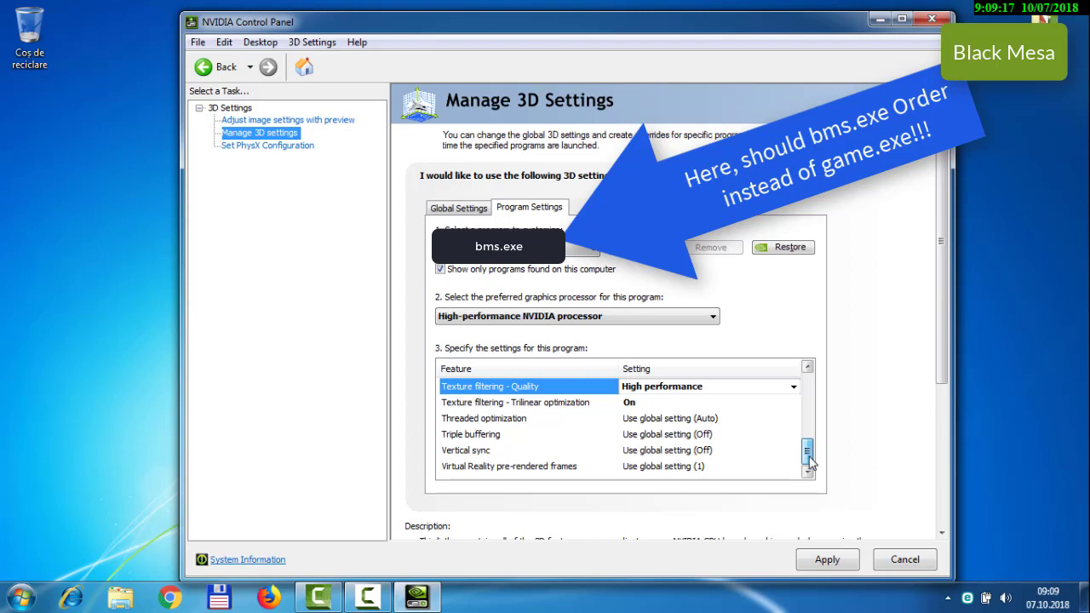
# Step: Set Texture filtering - Anisotropic sample optimization to Off for the game and close the NVIDIA Control Panel
pyautogui.moveTo(811, 463); pyautogui.dragTo(806, 429)
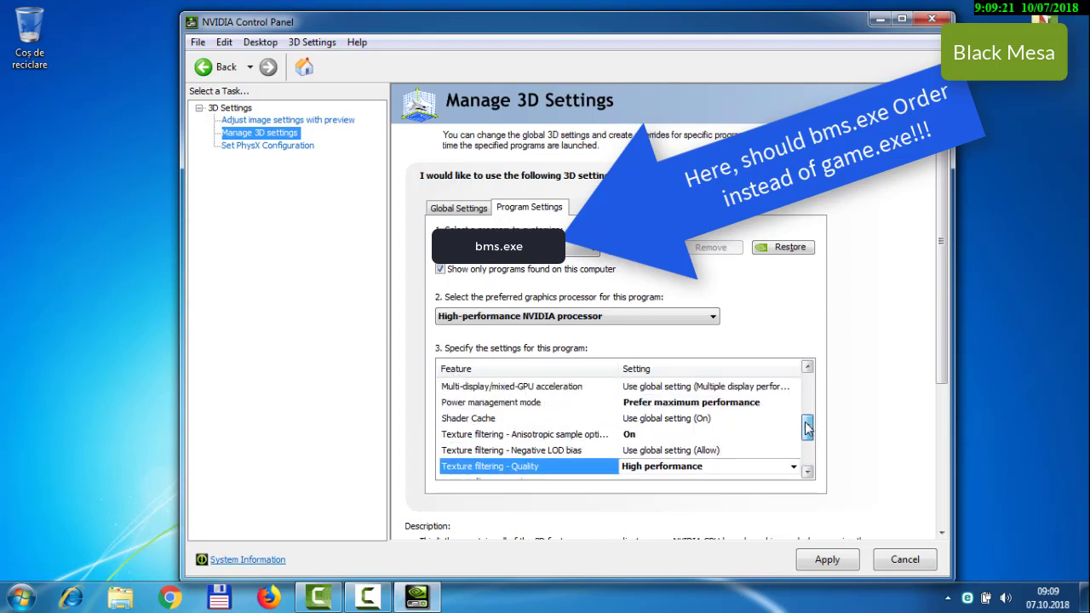
pyautogui.click(669, 436)
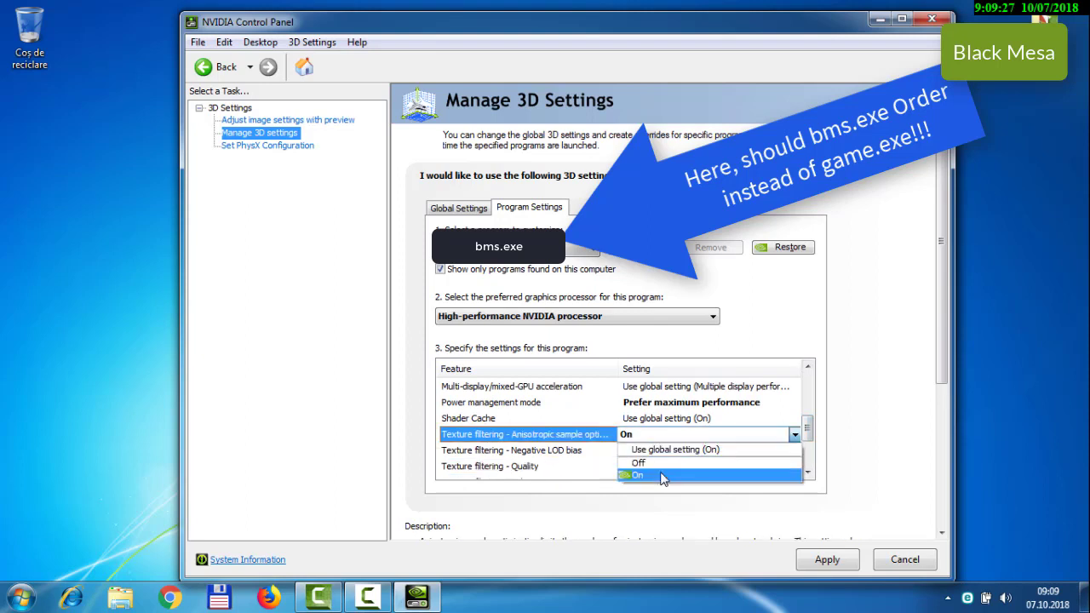
pyautogui.click(666, 464)
pyautogui.moveTo(807, 419); pyautogui.dragTo(808, 389)
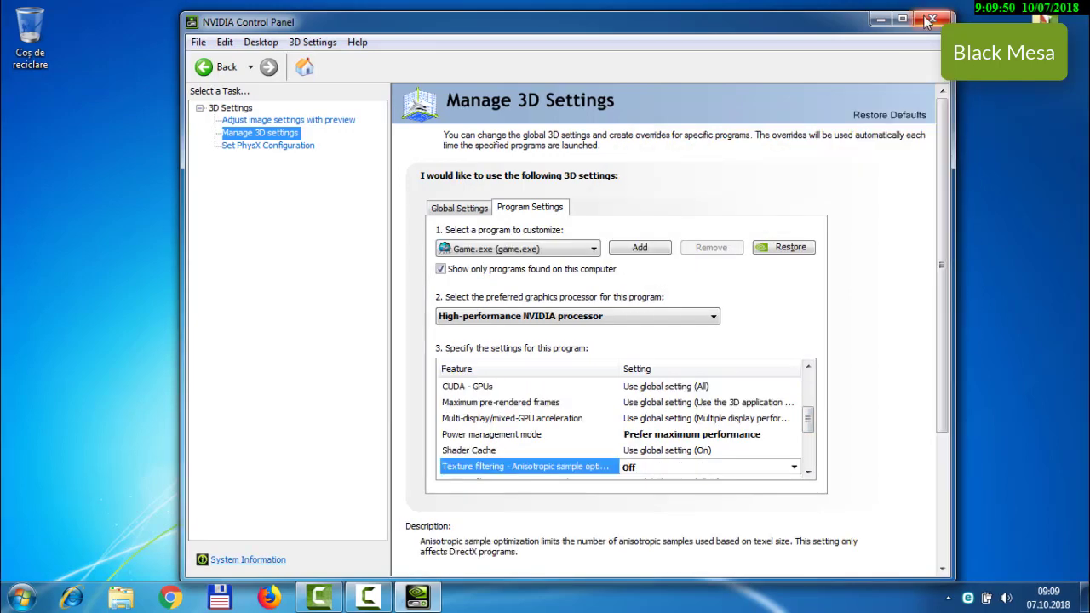
pyautogui.click(931, 21)
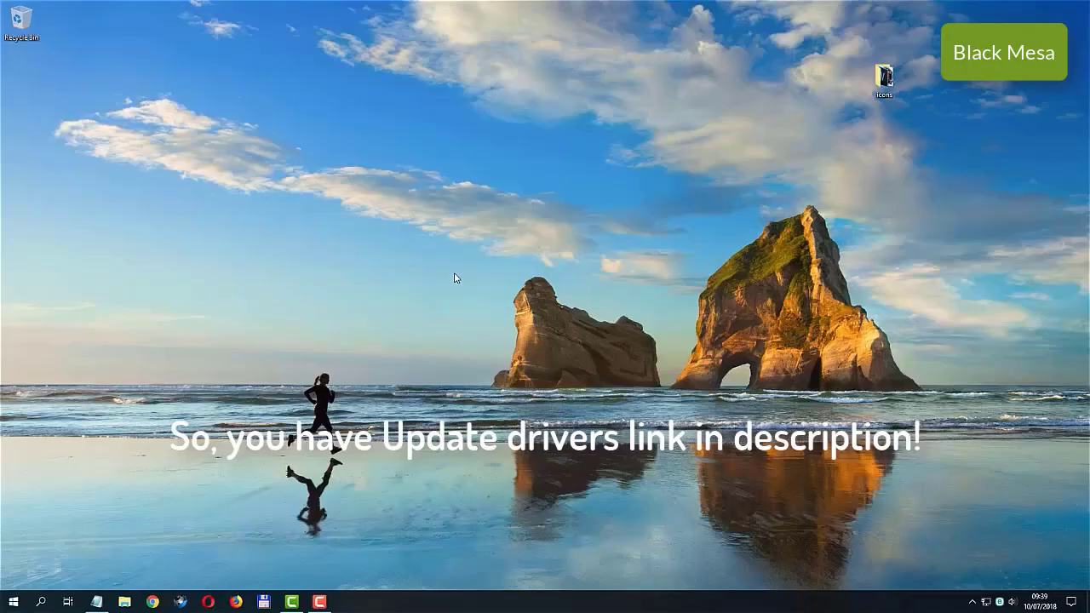
# Step: Open AMD Radeon Settings from the desktop and show its Gaming profiles
pyautogui.rightClick(455, 277)
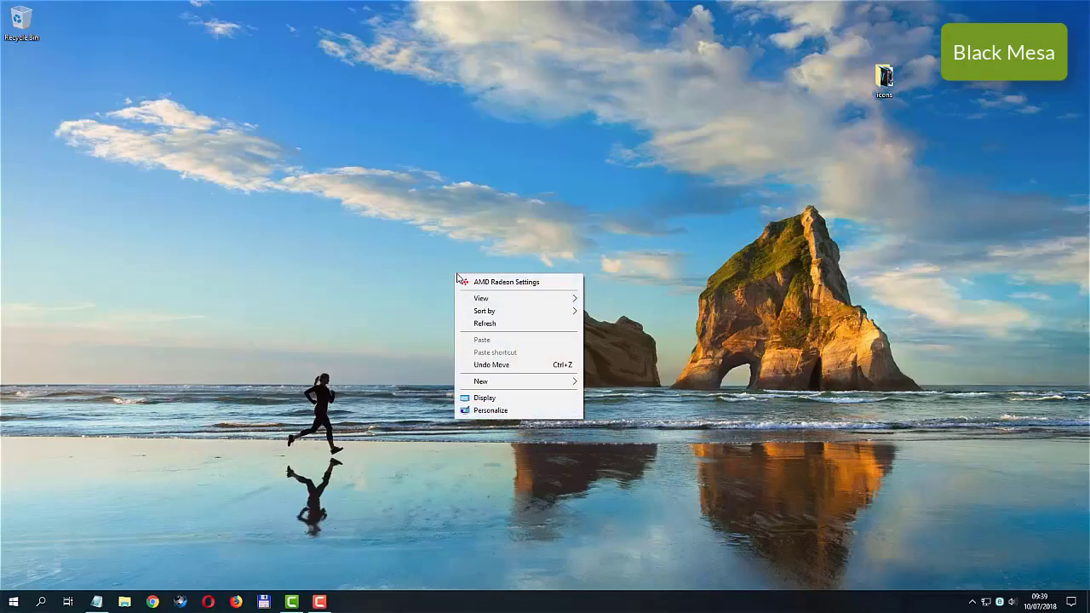
pyautogui.click(552, 283)
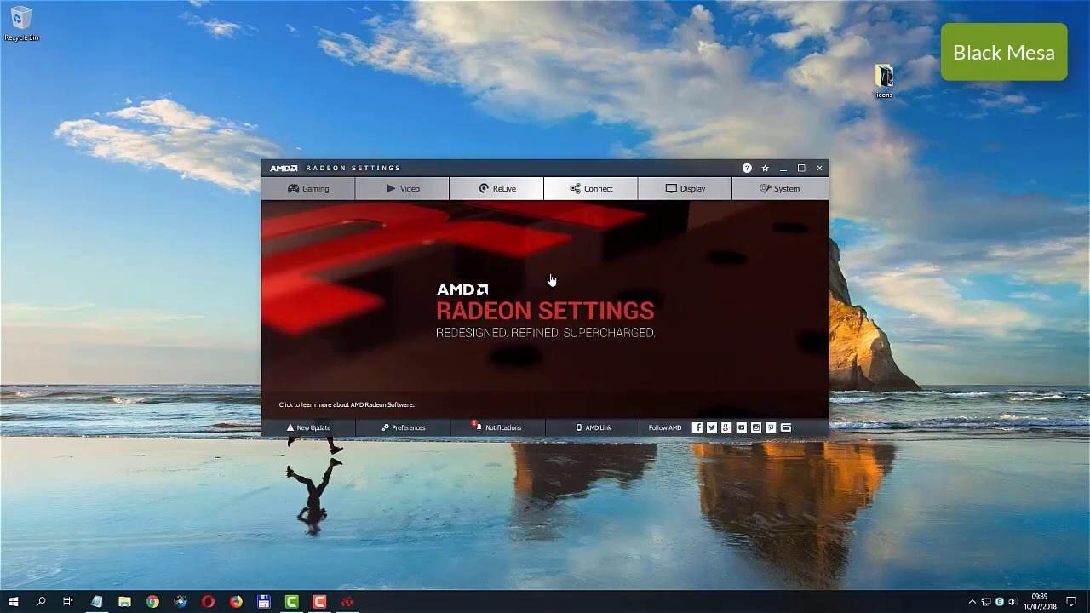
pyautogui.click(301, 188)
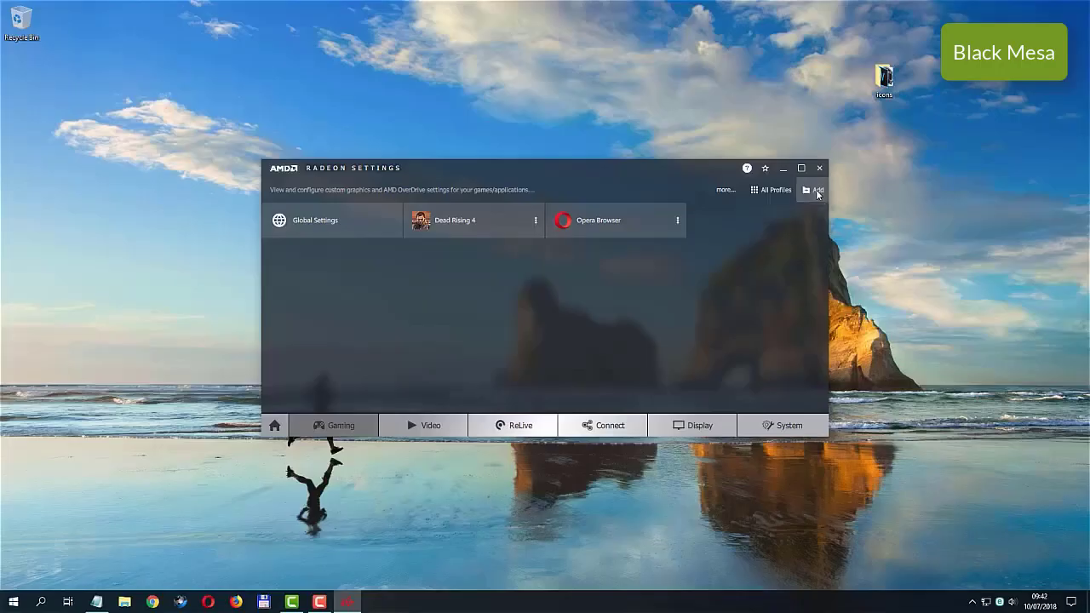
# Step: Add the GAME application from the DESIRED GAME FOLDER in Downloads as a gaming profile and check its profile options
pyautogui.click(814, 189)
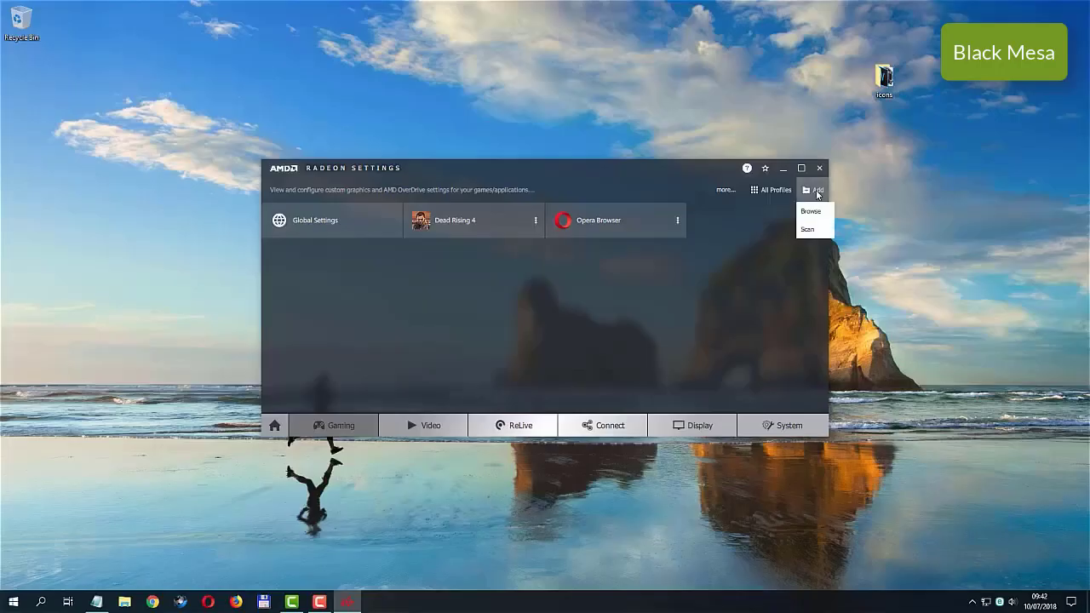
pyautogui.click(816, 213)
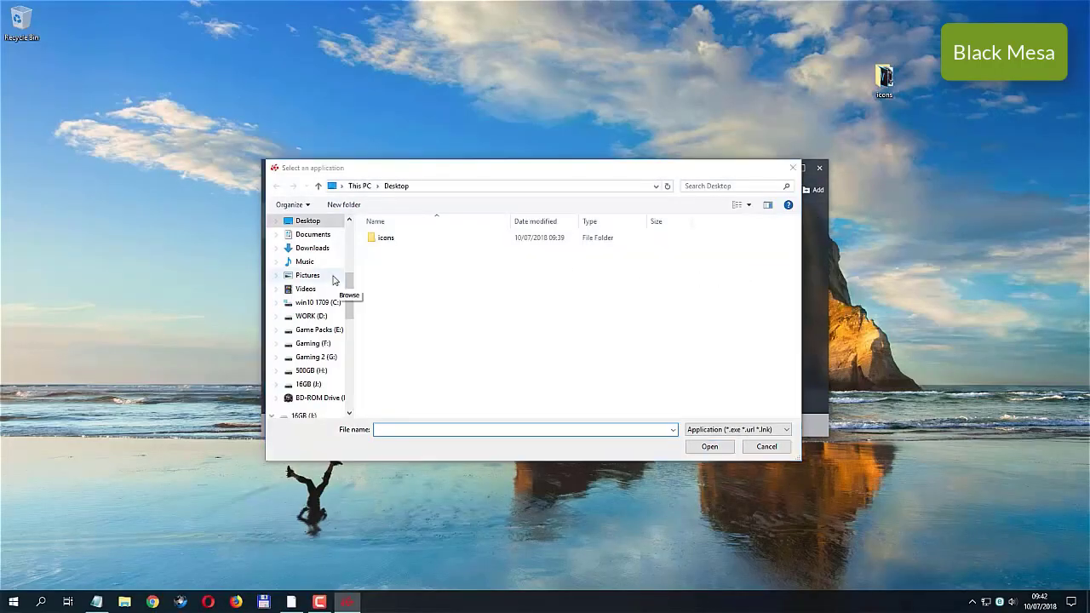
pyautogui.click(312, 248)
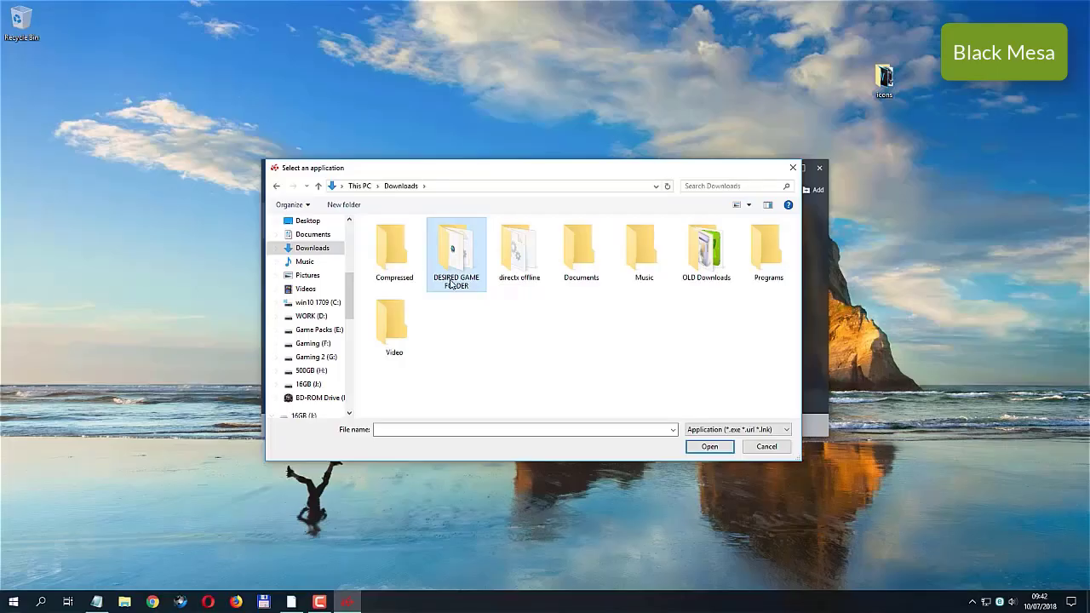
pyautogui.doubleClick(459, 253)
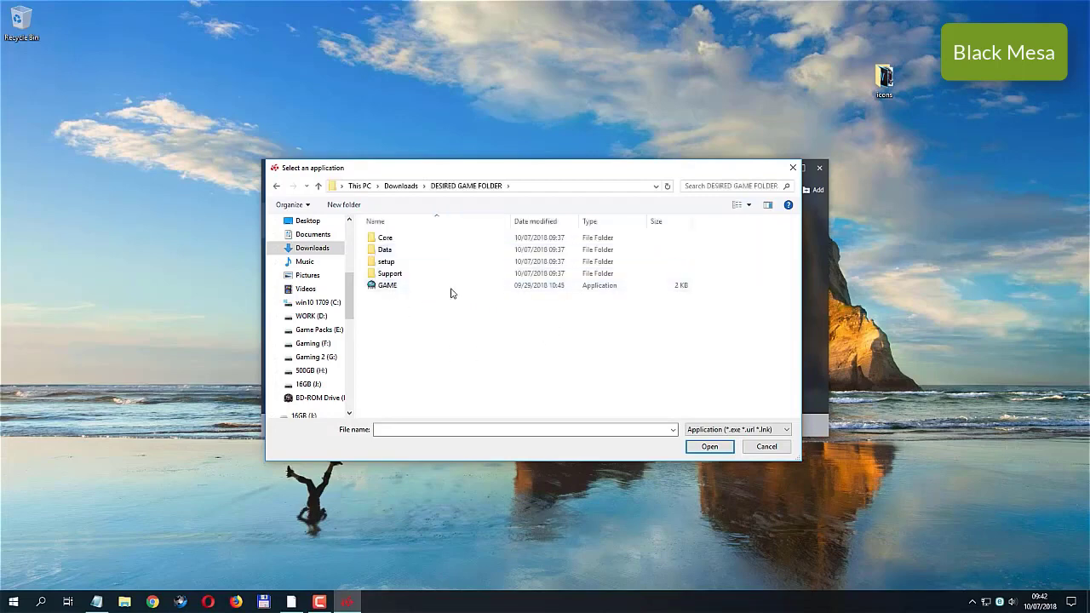
pyautogui.click(390, 287)
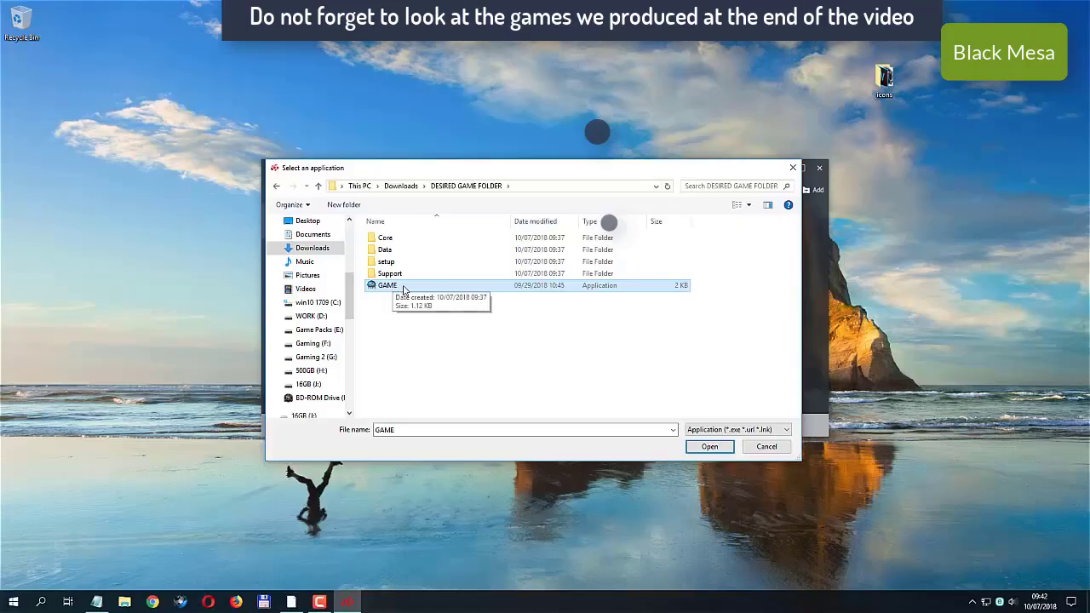
pyautogui.click(720, 448)
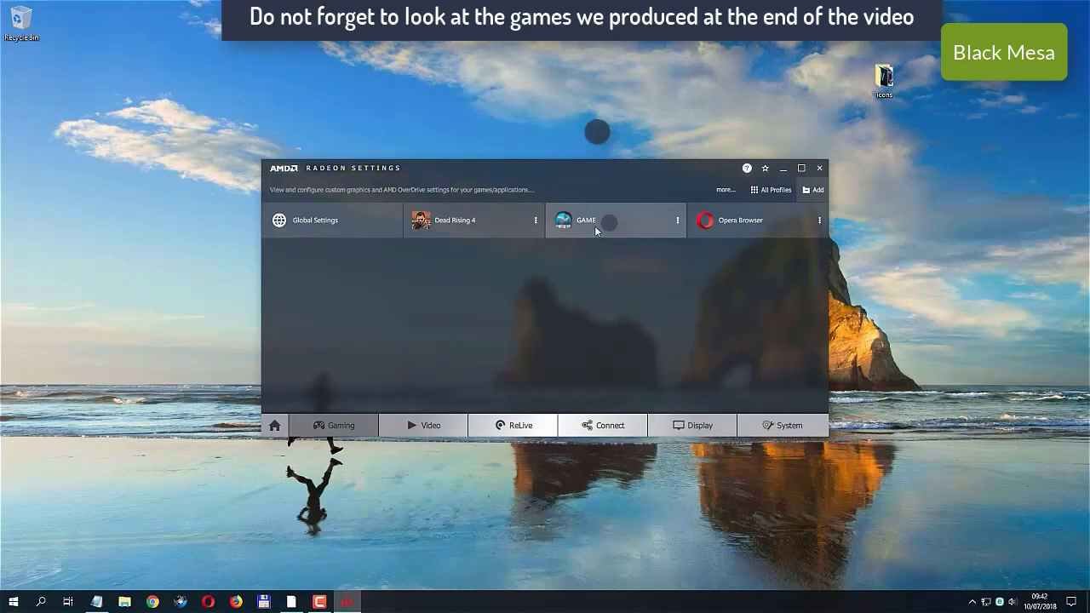
pyautogui.click(678, 222)
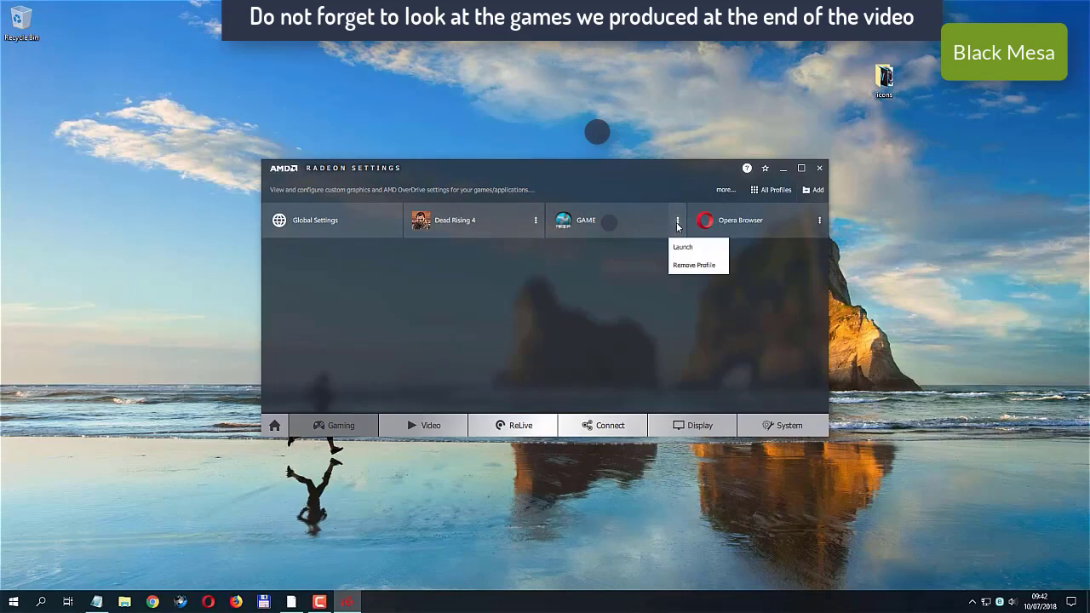
pyautogui.click(576, 335)
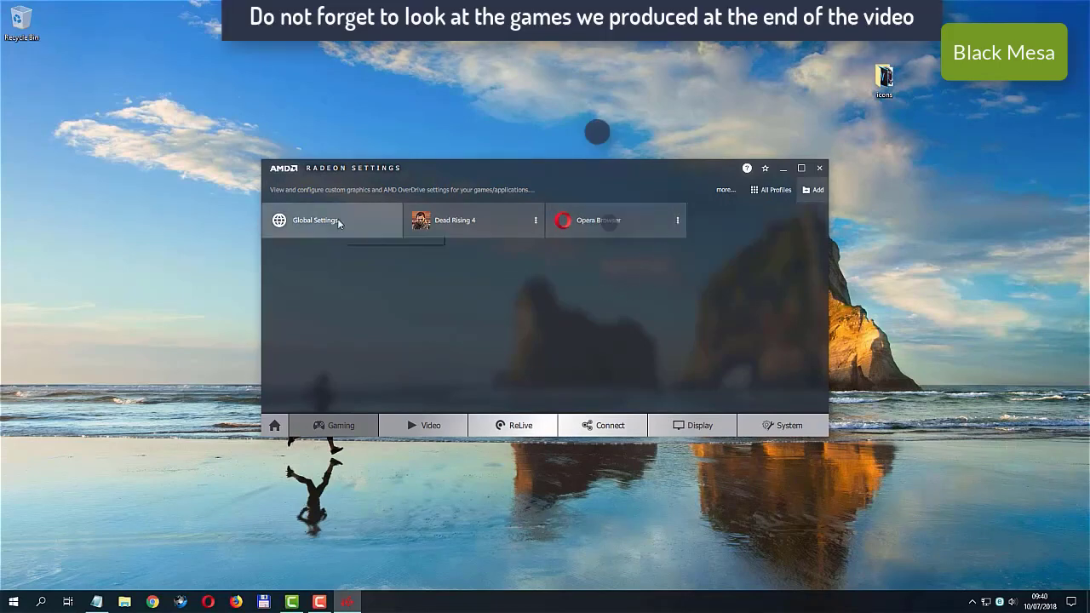
# Step: In the global graphics settings, set Anti-aliasing Mode to Override application settings and Texture Filtering Quality to Performance
pyautogui.click(337, 220)
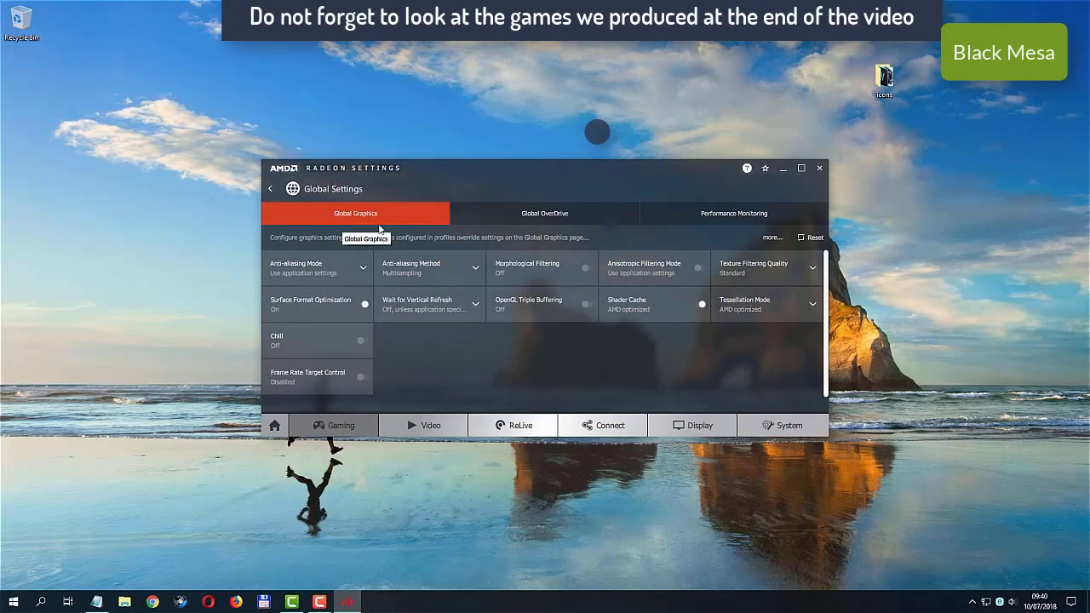
pyautogui.click(364, 269)
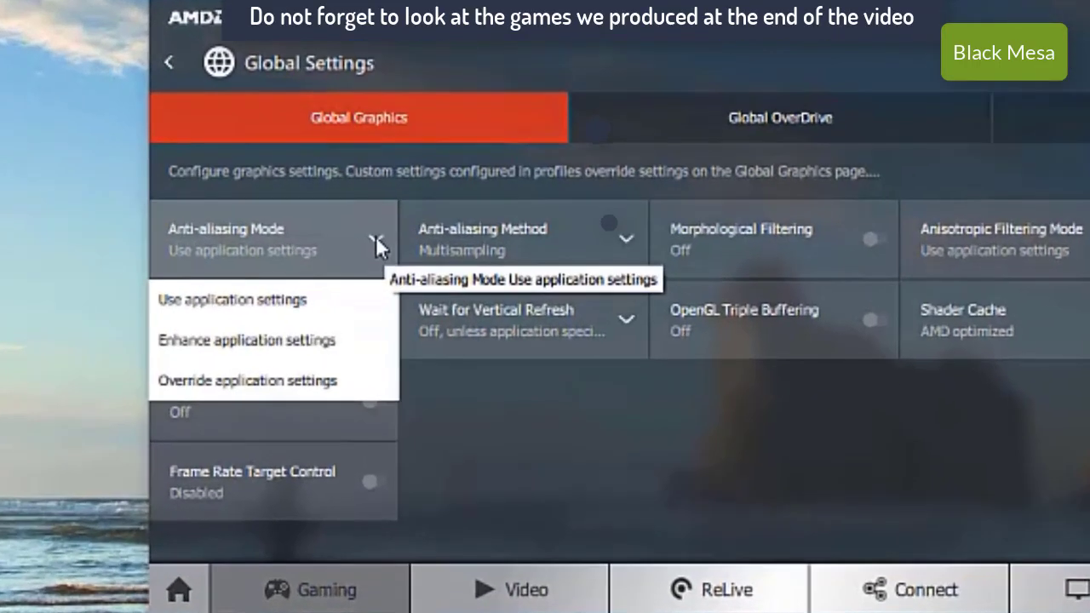
pyautogui.click(313, 383)
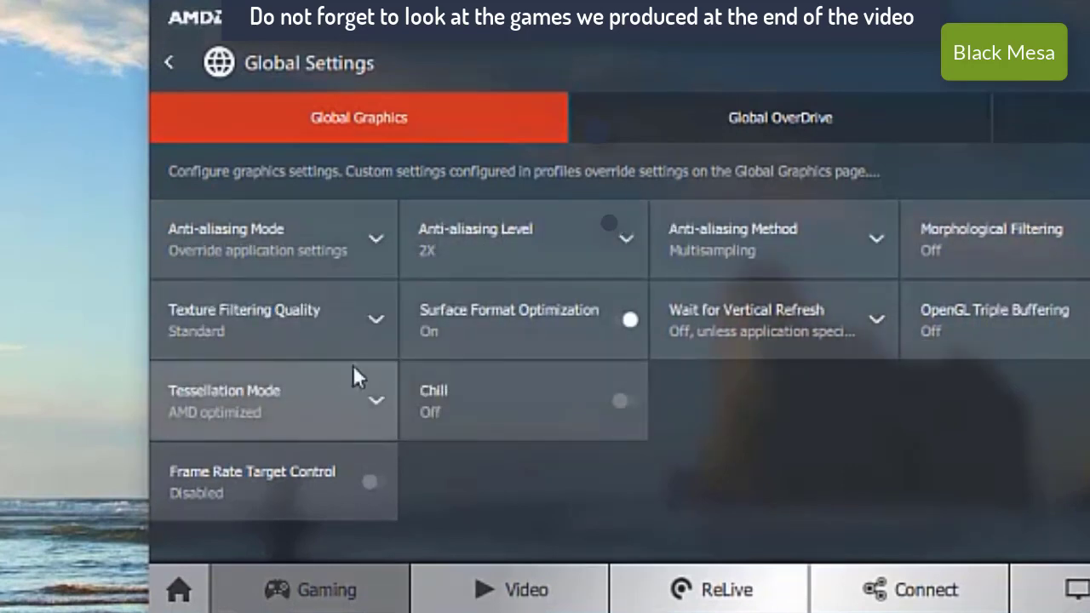
pyautogui.click(375, 318)
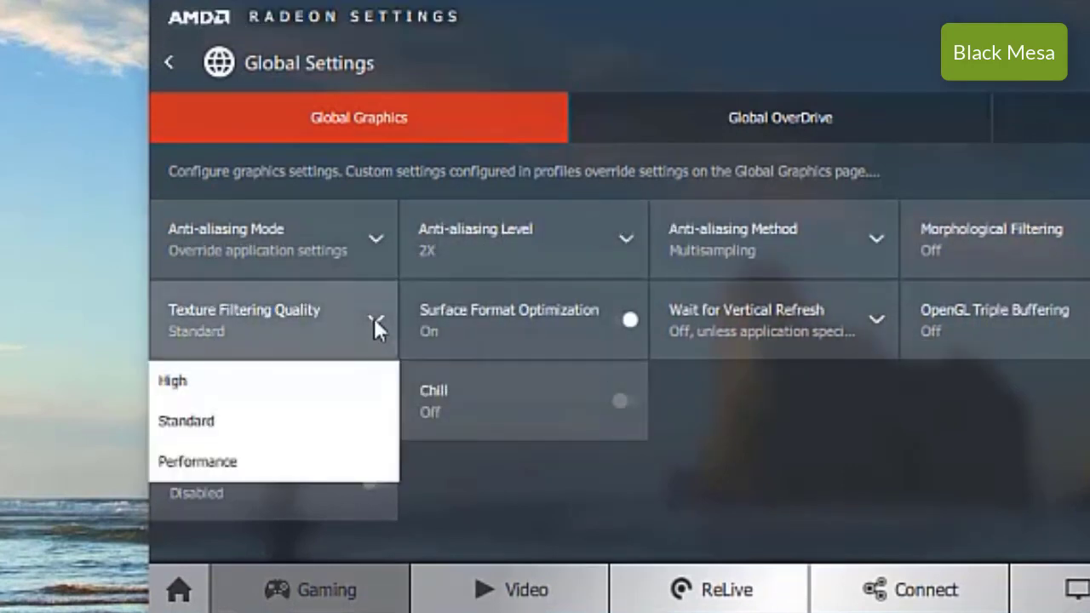
pyautogui.click(305, 471)
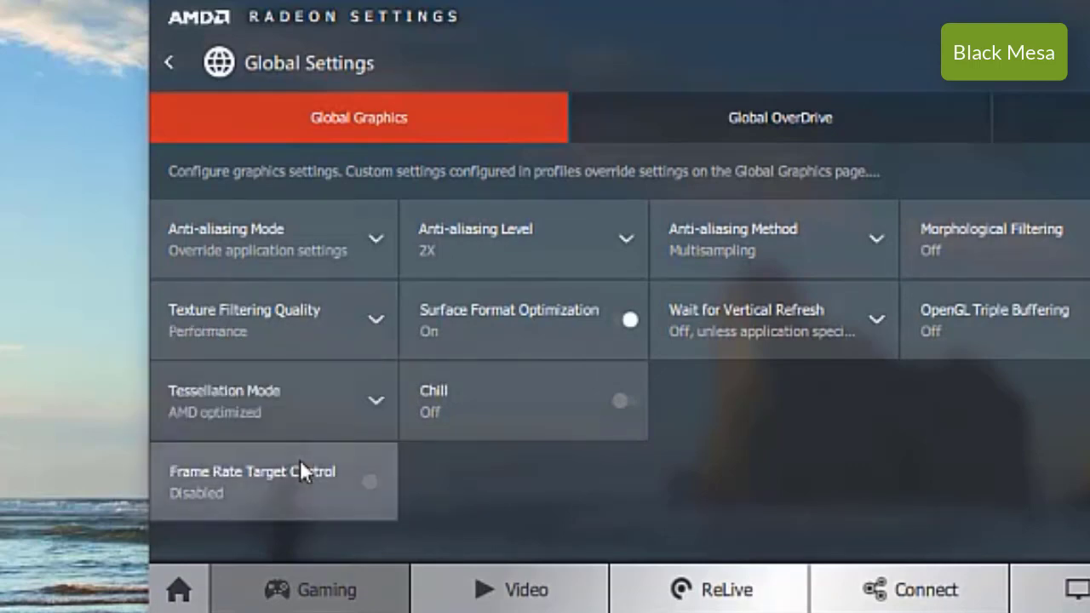
# Step: Choose 2X as the Anti-aliasing Level and review the available Anti-aliasing Method options
pyautogui.click(625, 237)
pyautogui.scroll(-1, 591, 336)
pyautogui.scroll(1, 631, 384)
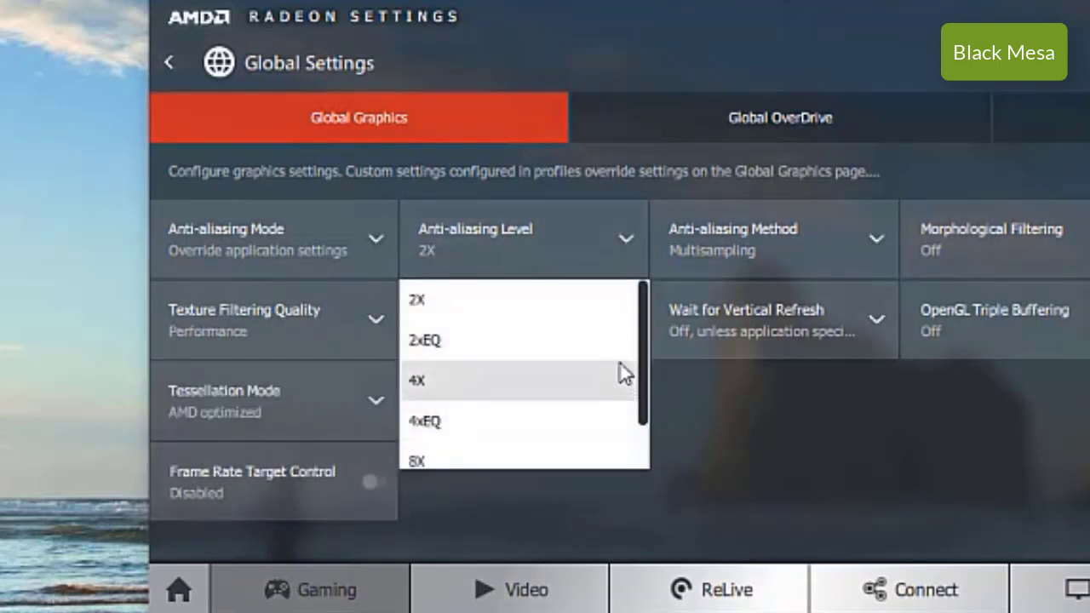
pyautogui.moveTo(641, 340); pyautogui.dragTo(637, 251)
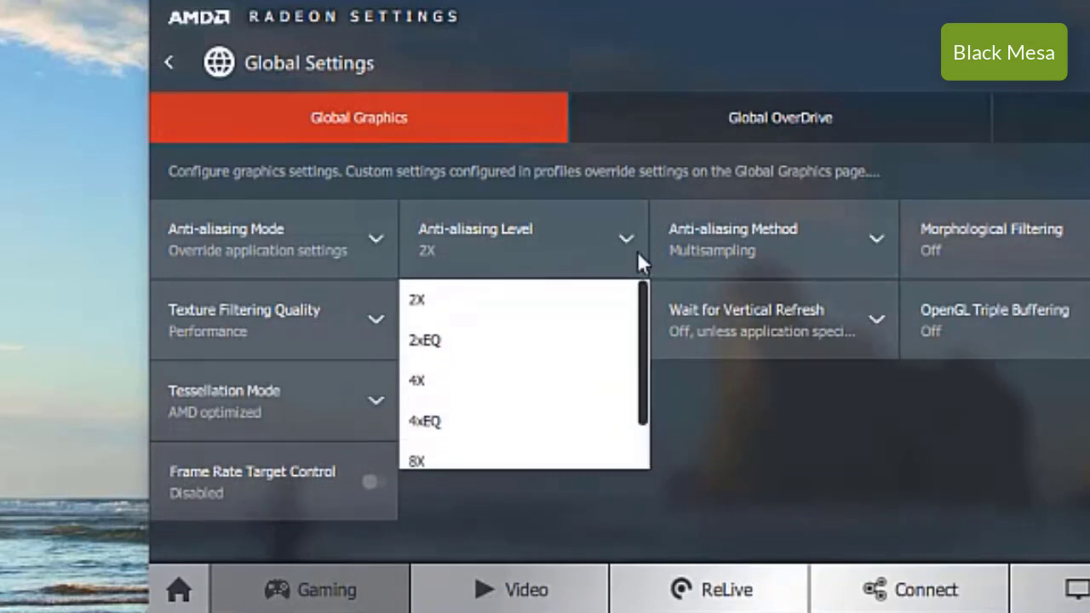
pyautogui.click(506, 299)
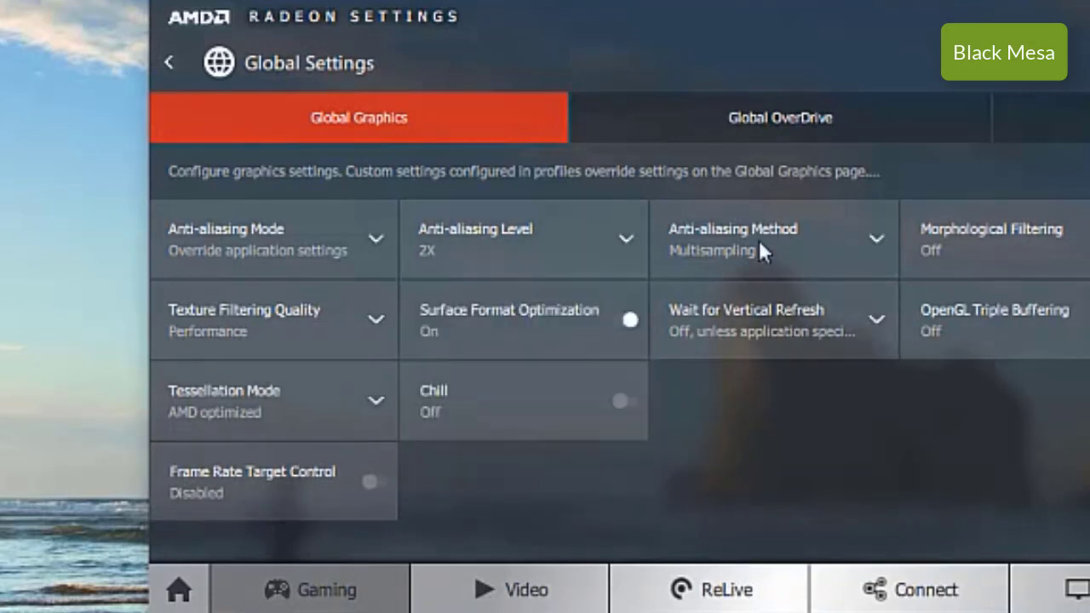
pyautogui.click(869, 241)
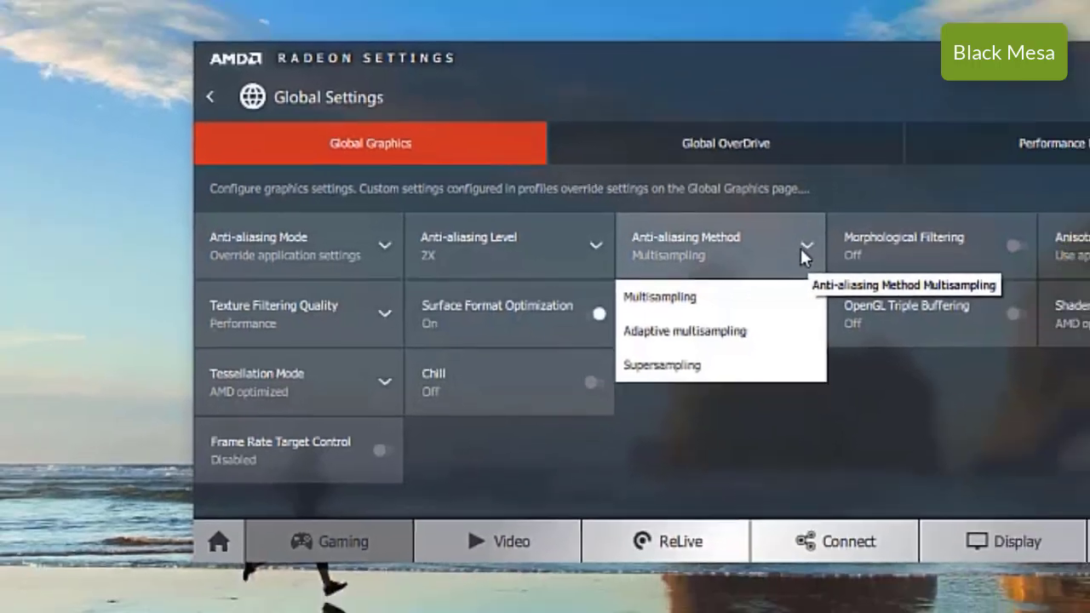
pyautogui.click(804, 247)
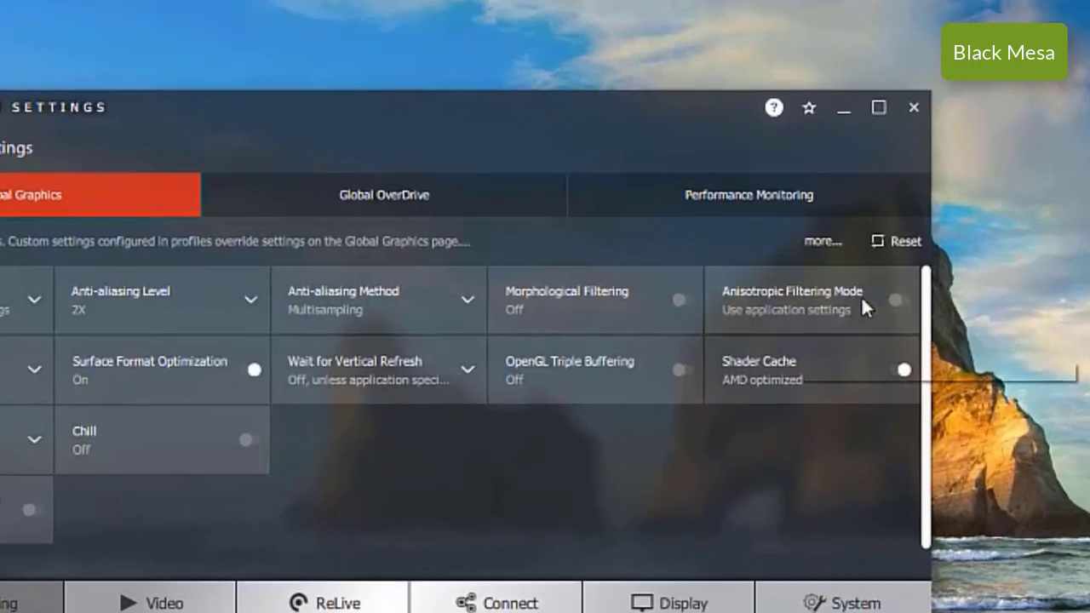
# Step: Toggle Anisotropic Filtering Mode back to Use application settings and set Wait for Vertical Refresh to Always off
pyautogui.click(809, 262)
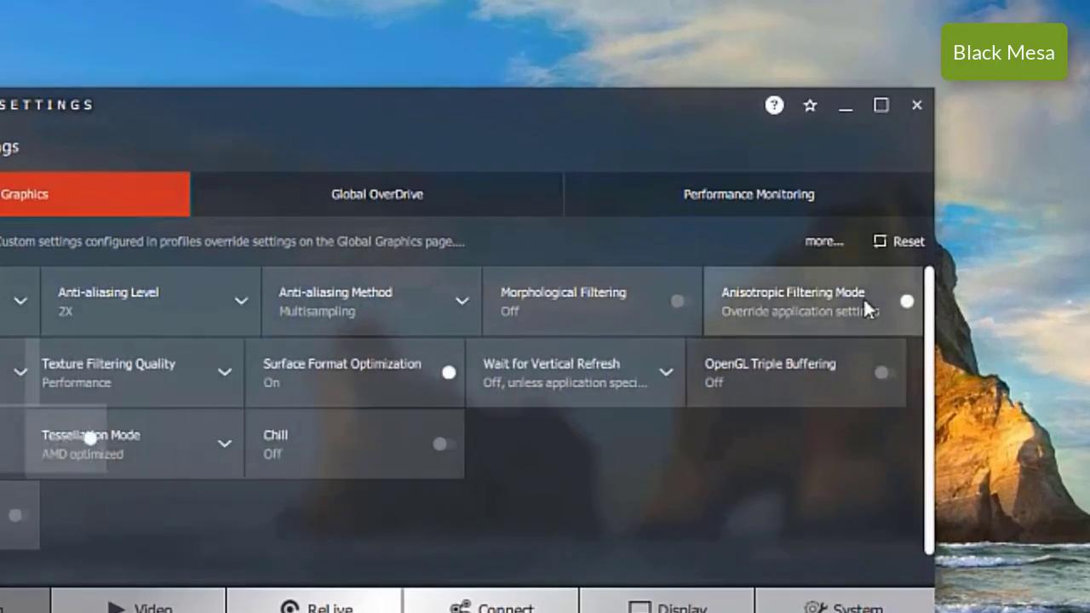
pyautogui.click(874, 308)
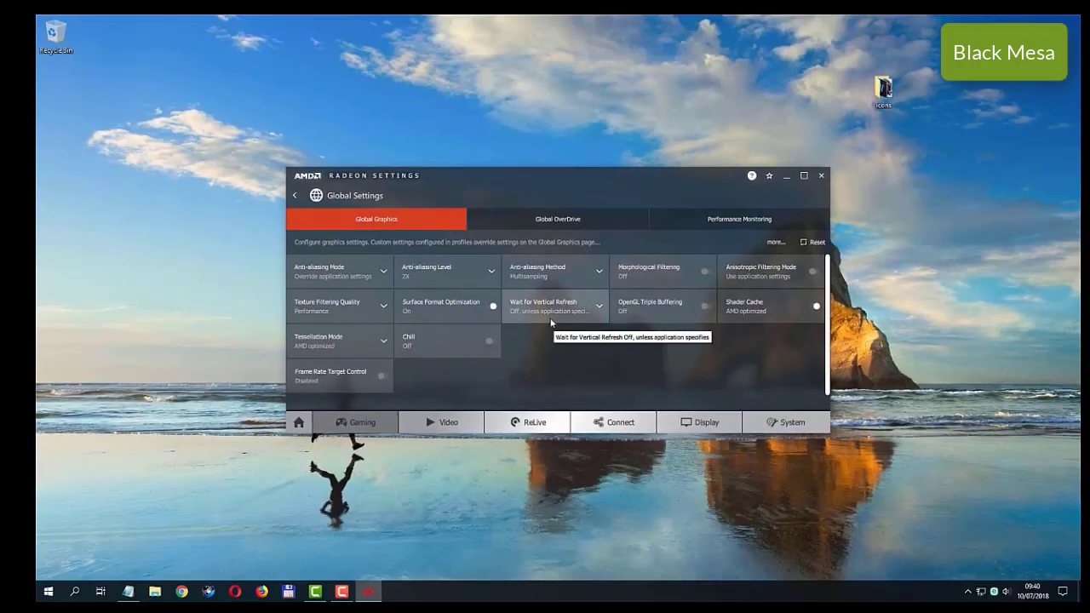
pyautogui.click(462, 372)
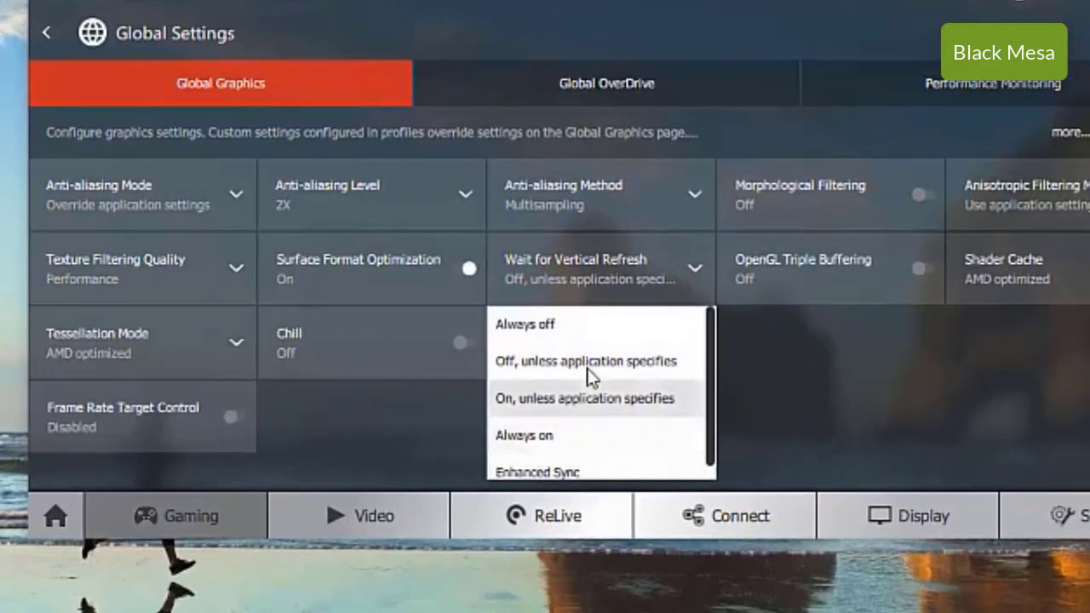
pyautogui.click(552, 329)
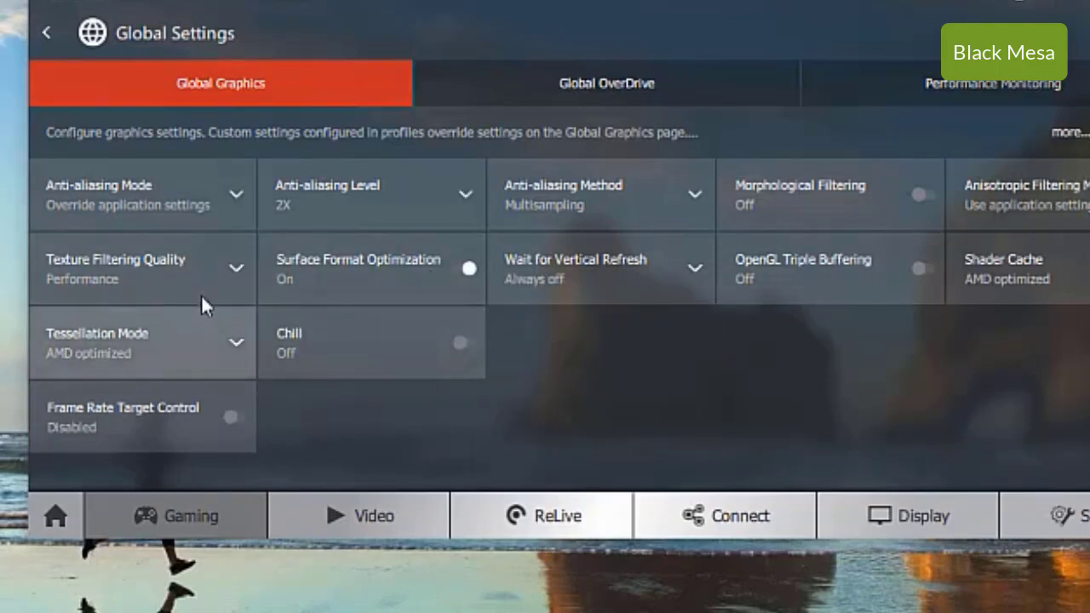
pyautogui.click(234, 343)
pyautogui.click(234, 343)
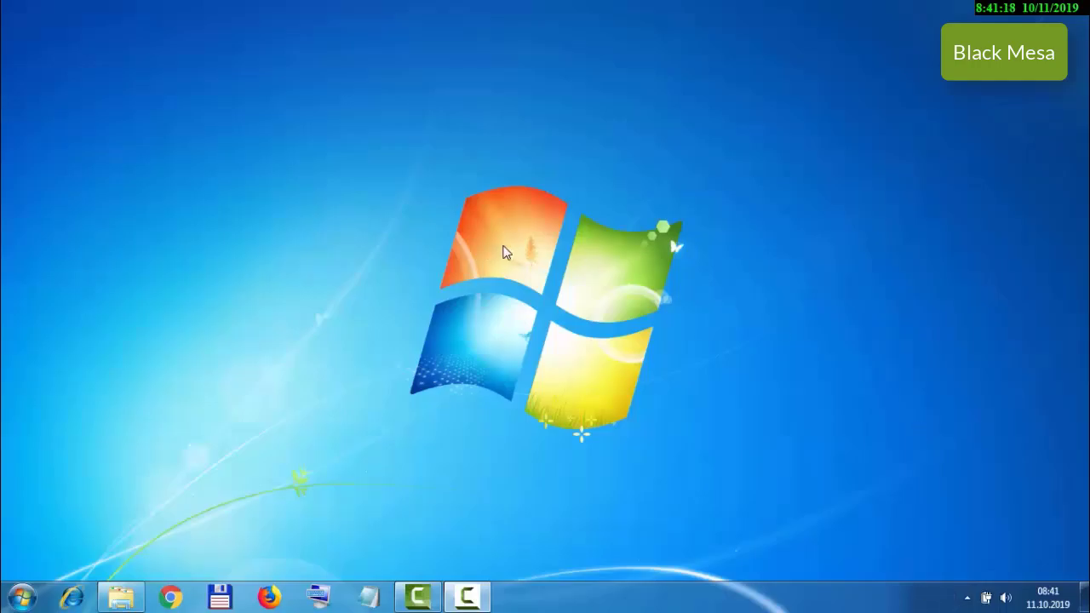
# Step: Open the Intel Graphics and Media Control Panel from the desktop's Graphics Properties in Advanced Mode
pyautogui.rightClick(505, 252)
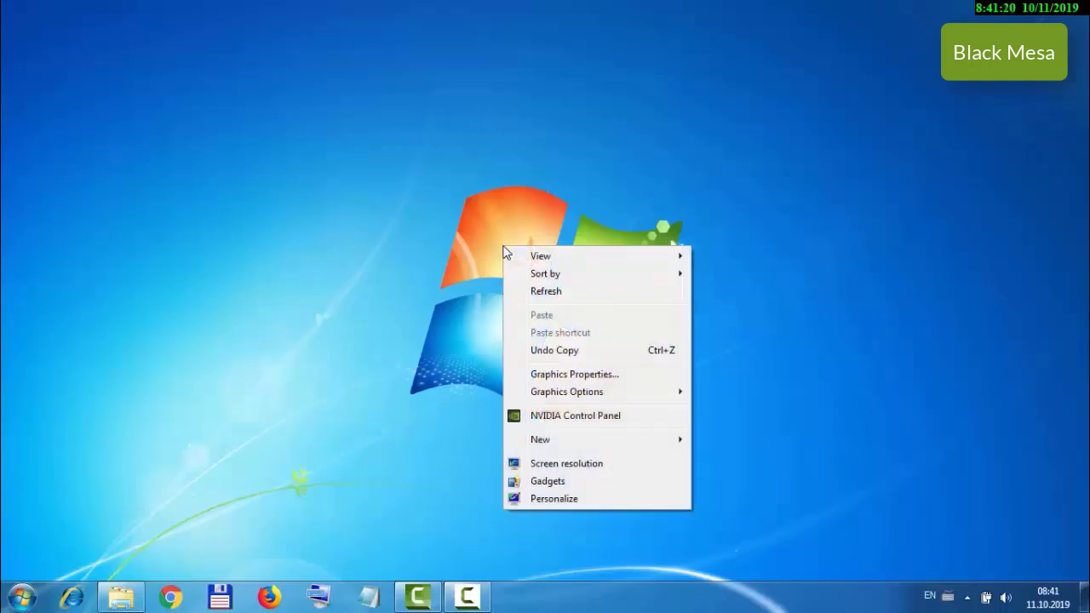
pyautogui.click(582, 381)
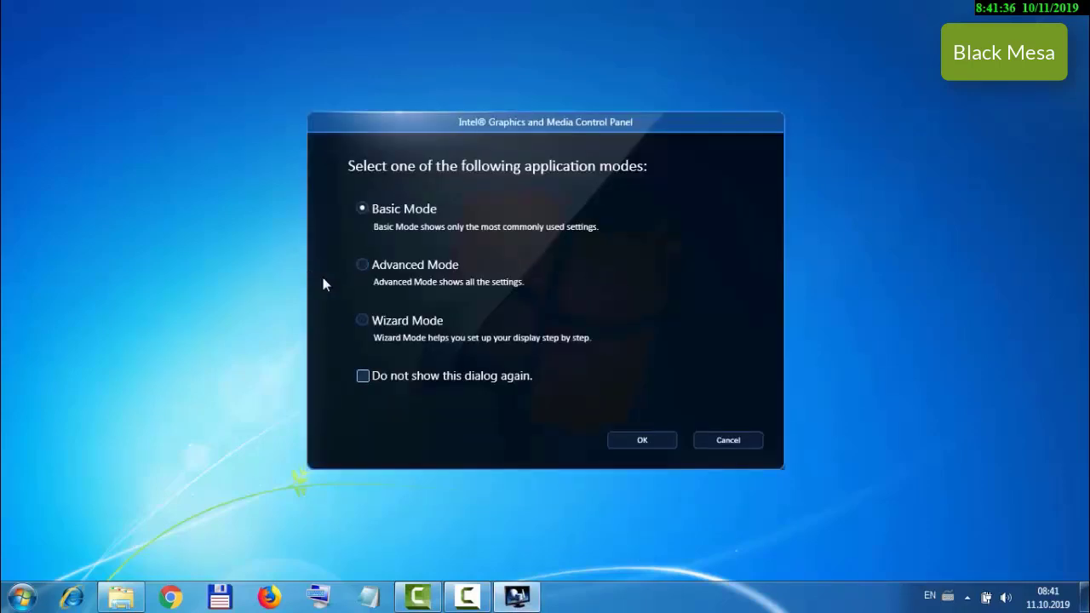
pyautogui.click(361, 265)
pyautogui.click(643, 441)
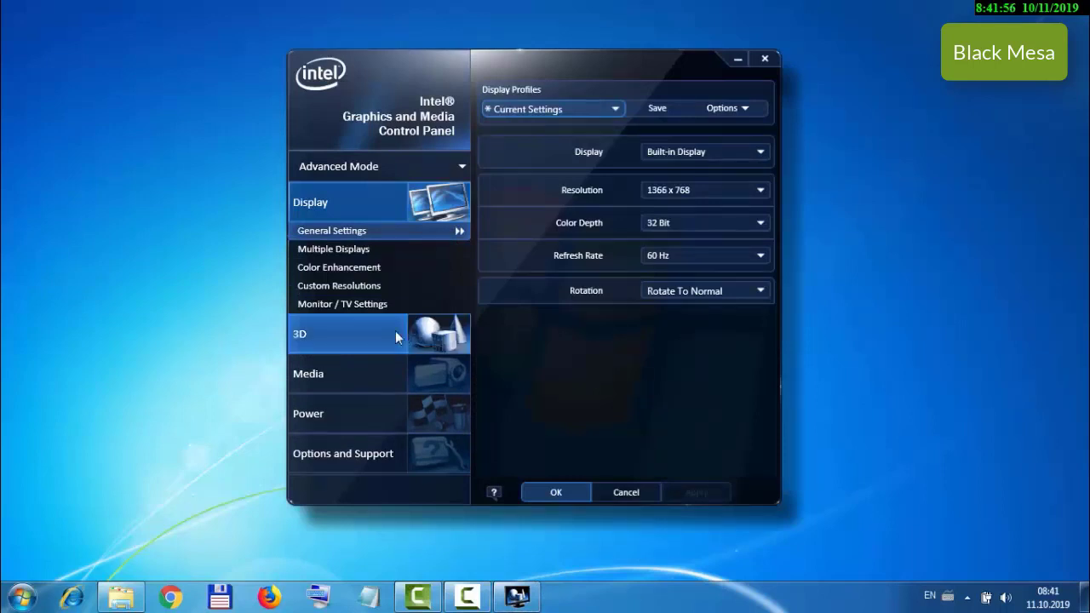
# Step: Set the 3D Preference to Performance, keeping the current Windows color scheme, and apply and keep the new settings
pyautogui.click(312, 340)
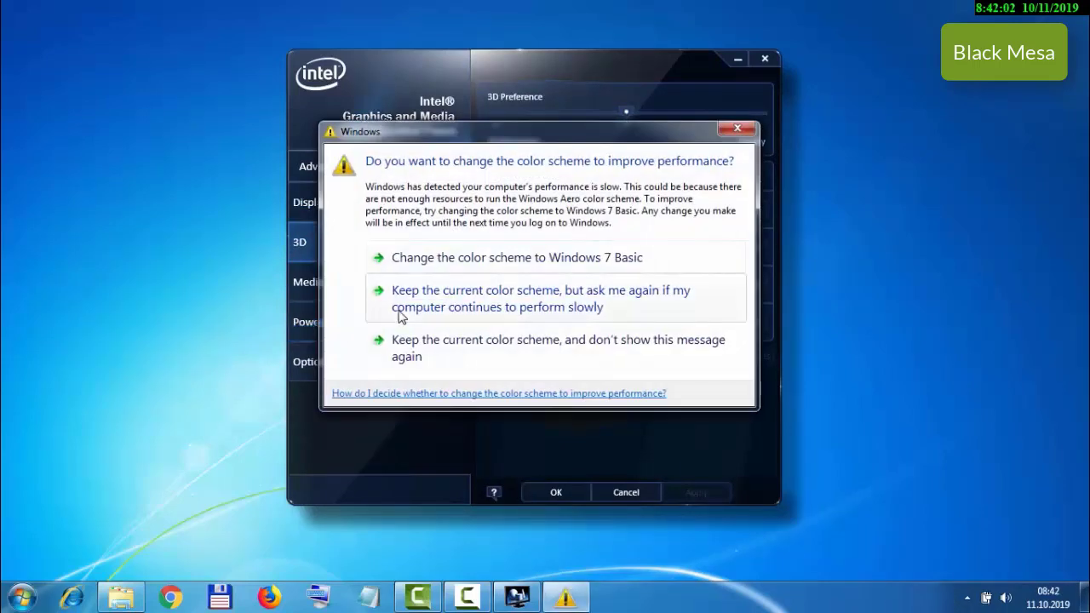
pyautogui.click(443, 308)
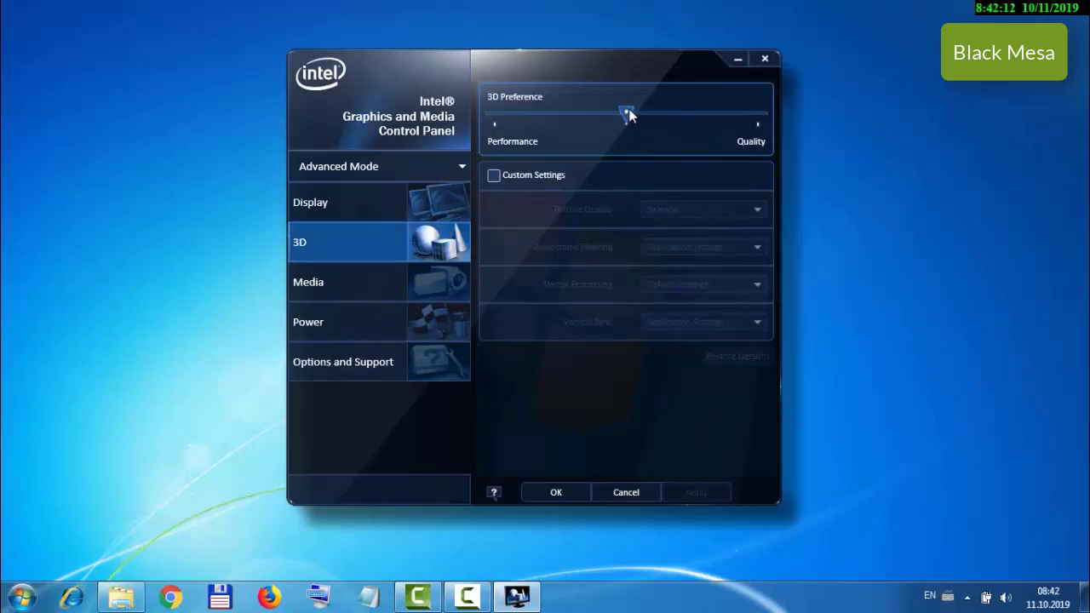
pyautogui.moveTo(626, 111); pyautogui.dragTo(495, 118)
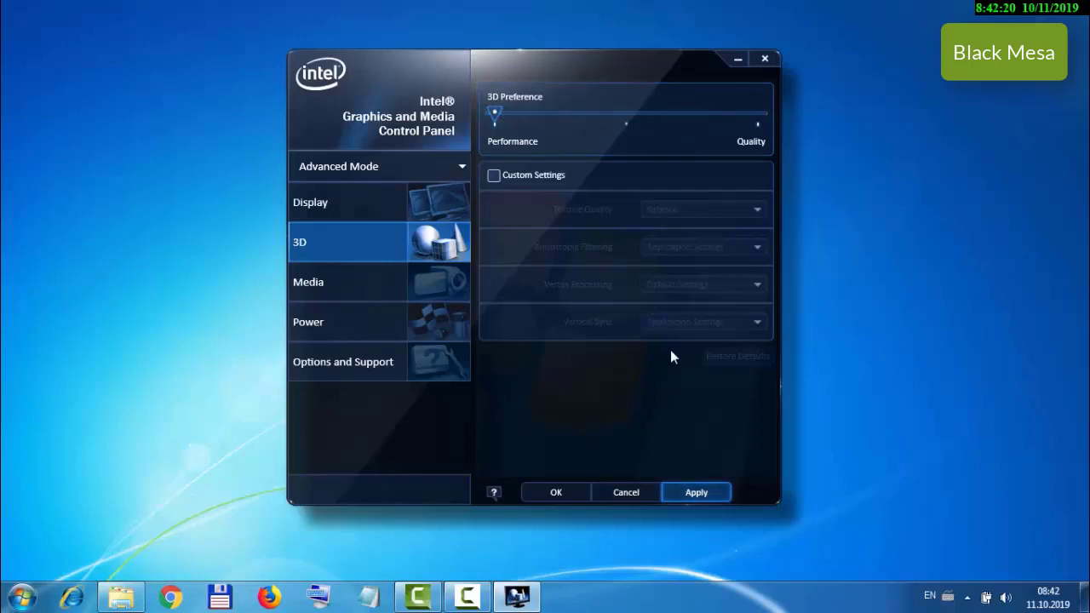
pyautogui.click(697, 492)
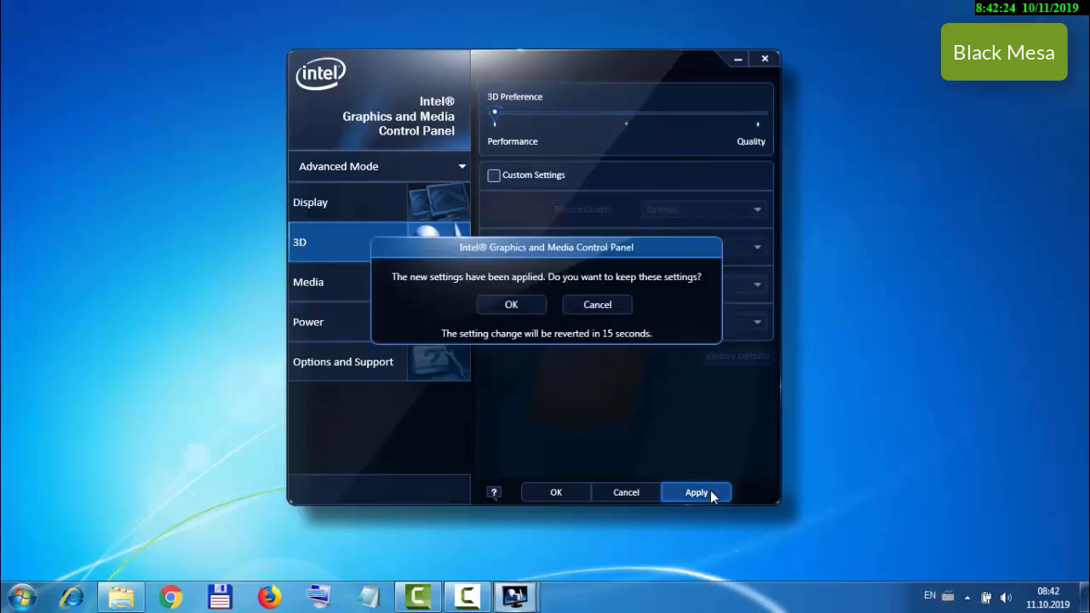
pyautogui.click(512, 305)
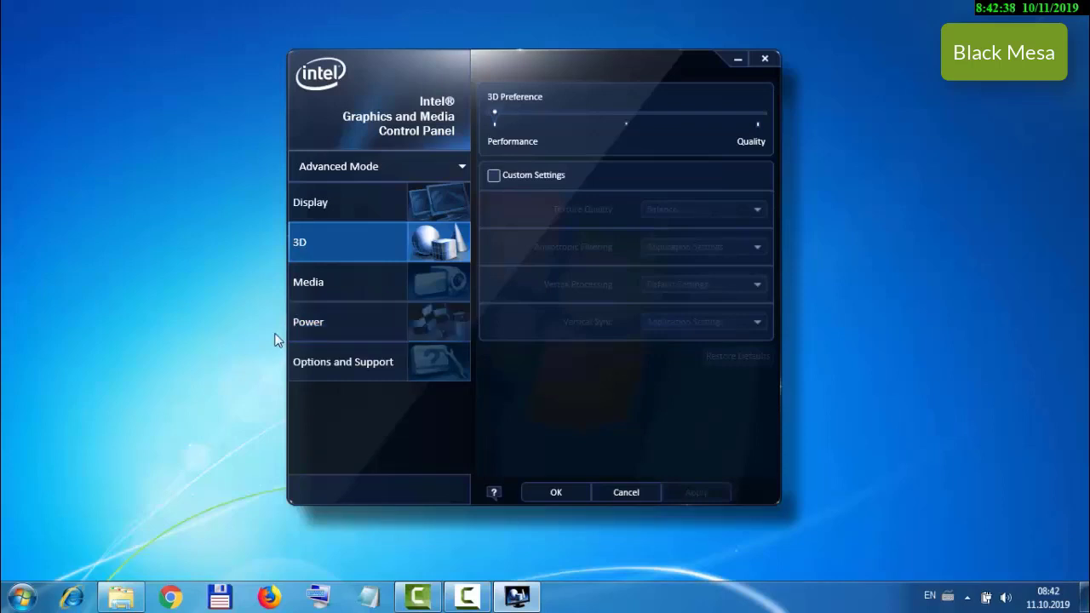
# Step: Set the plugged-in power plan to Maximum Performance, then apply and keep the change
pyautogui.click(323, 330)
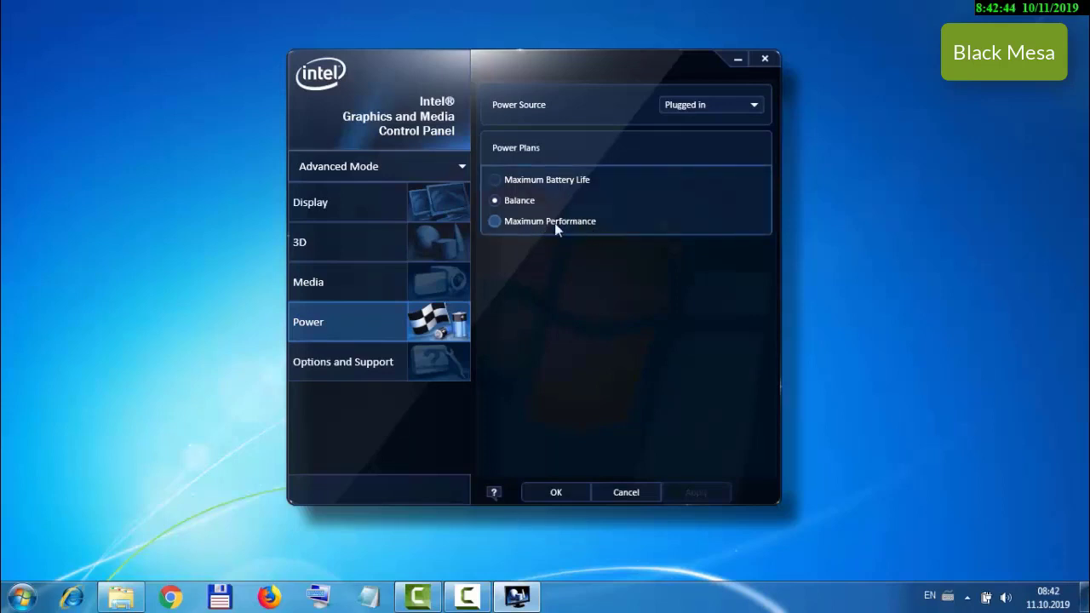
pyautogui.click(496, 221)
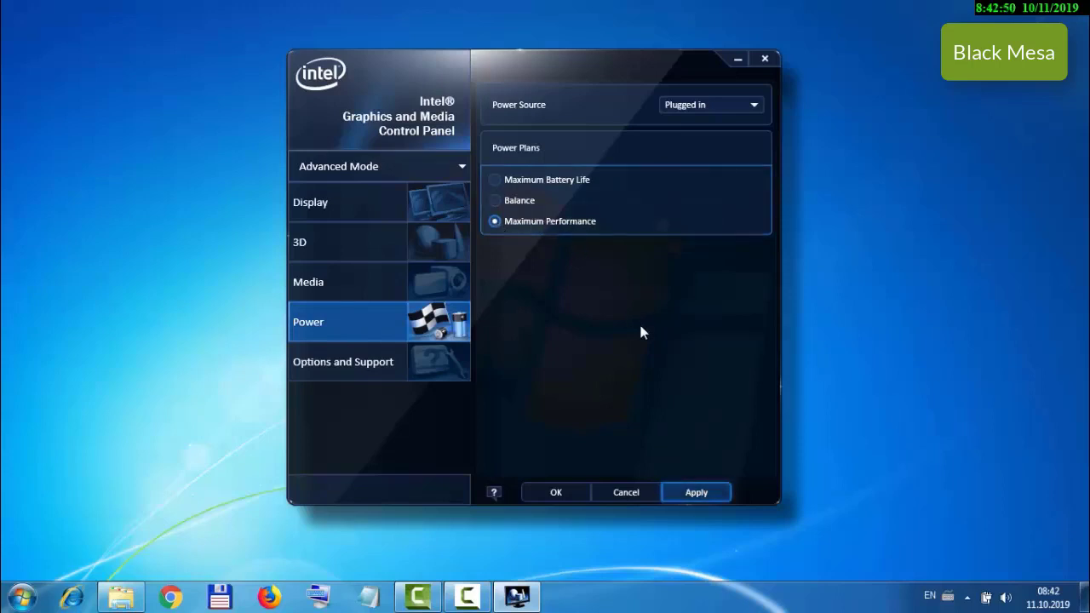
pyautogui.click(704, 494)
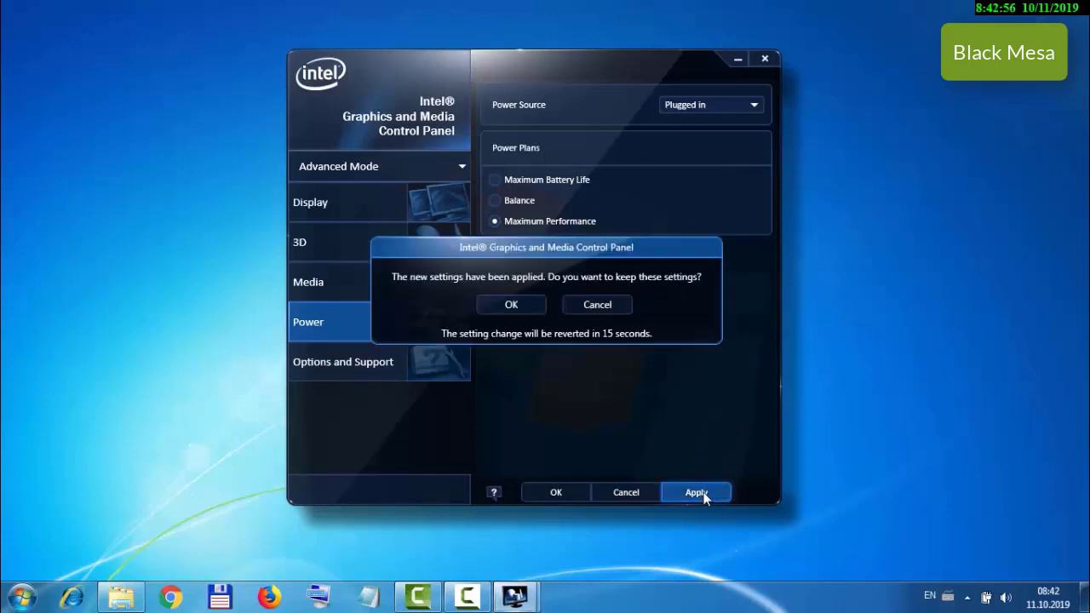
pyautogui.click(524, 313)
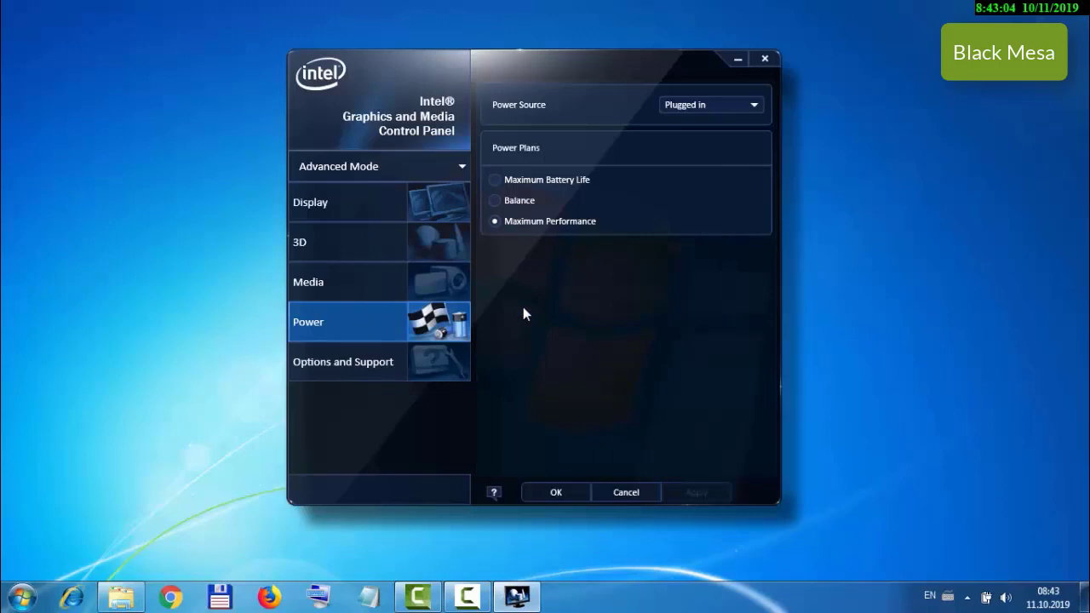
# Step: Review the Power Source options, the 3D Preference and the power plan, then confirm and close the Intel control panel
pyautogui.click(753, 106)
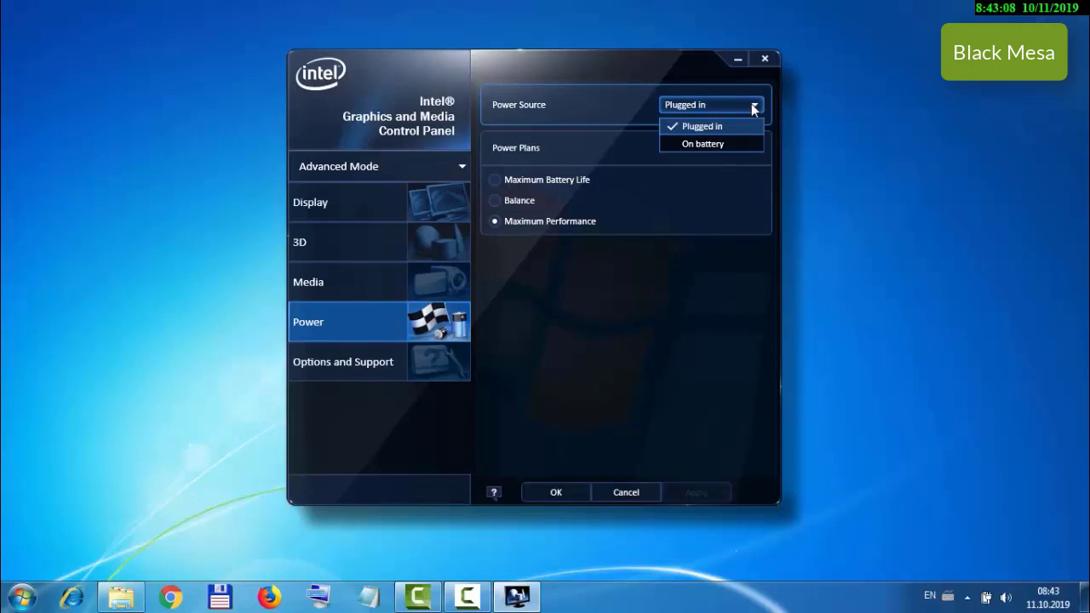
pyautogui.click(753, 106)
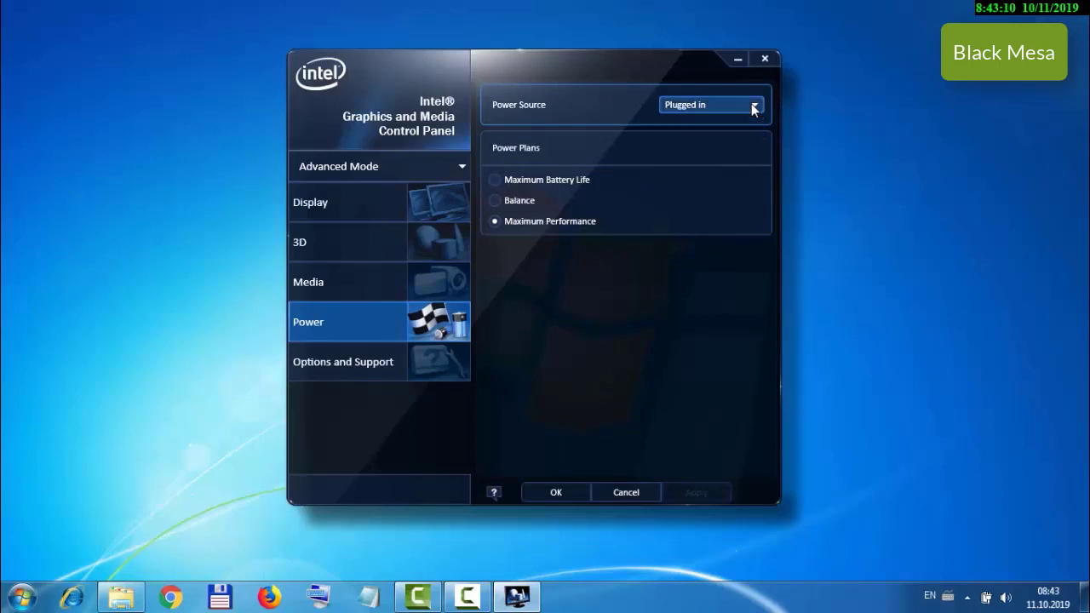
pyautogui.click(436, 239)
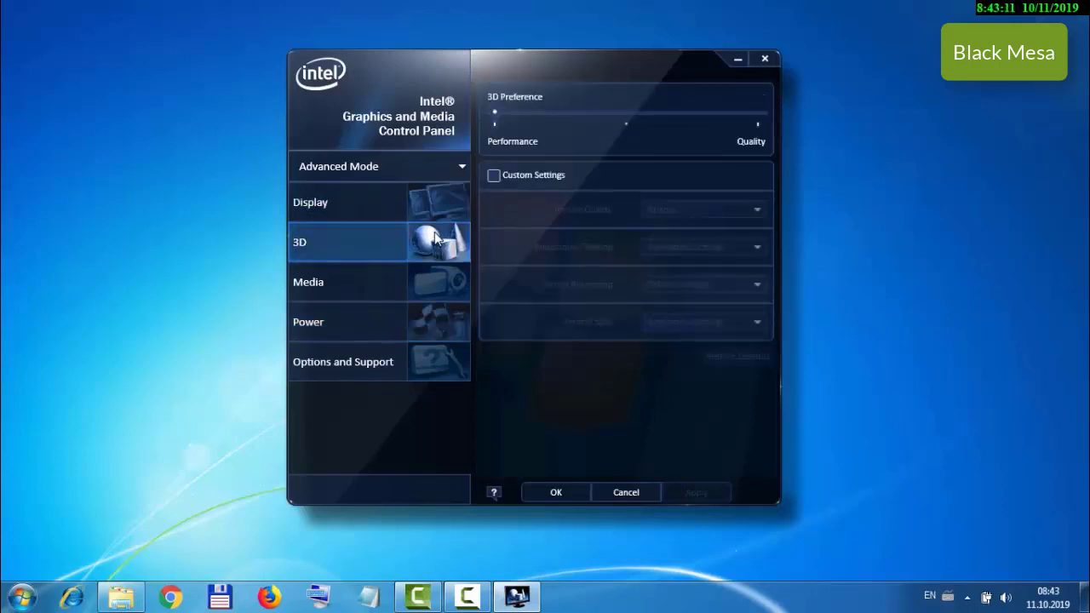
pyautogui.click(496, 114)
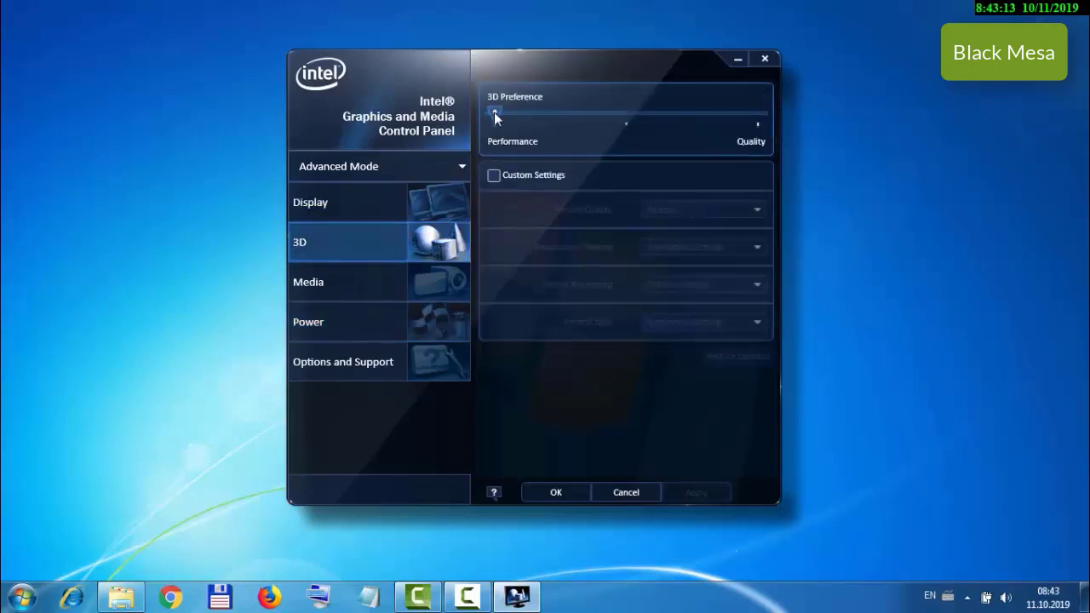
pyautogui.click(353, 315)
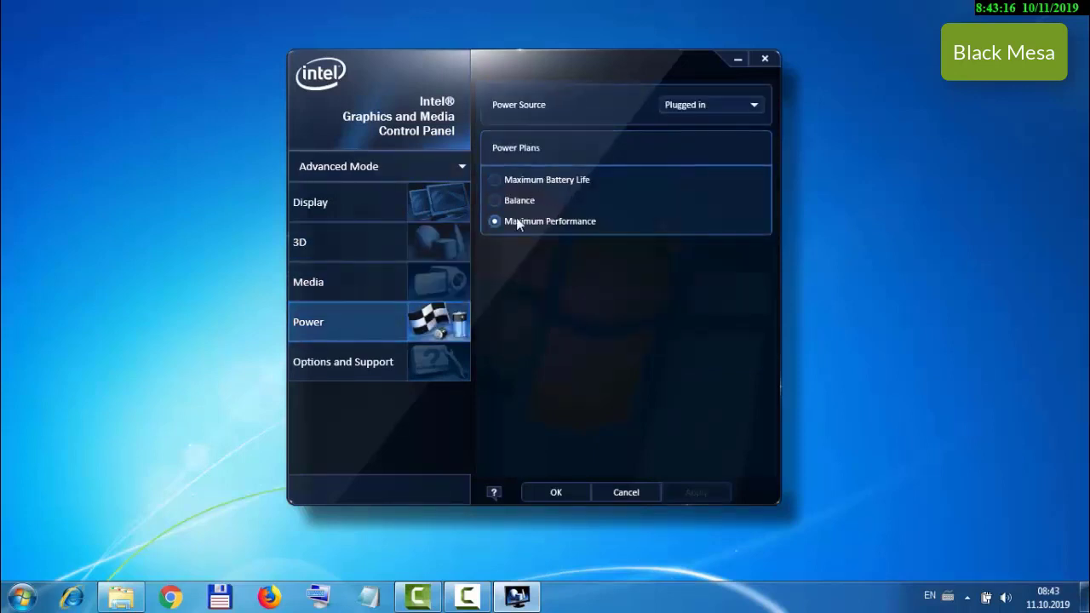
pyautogui.click(565, 491)
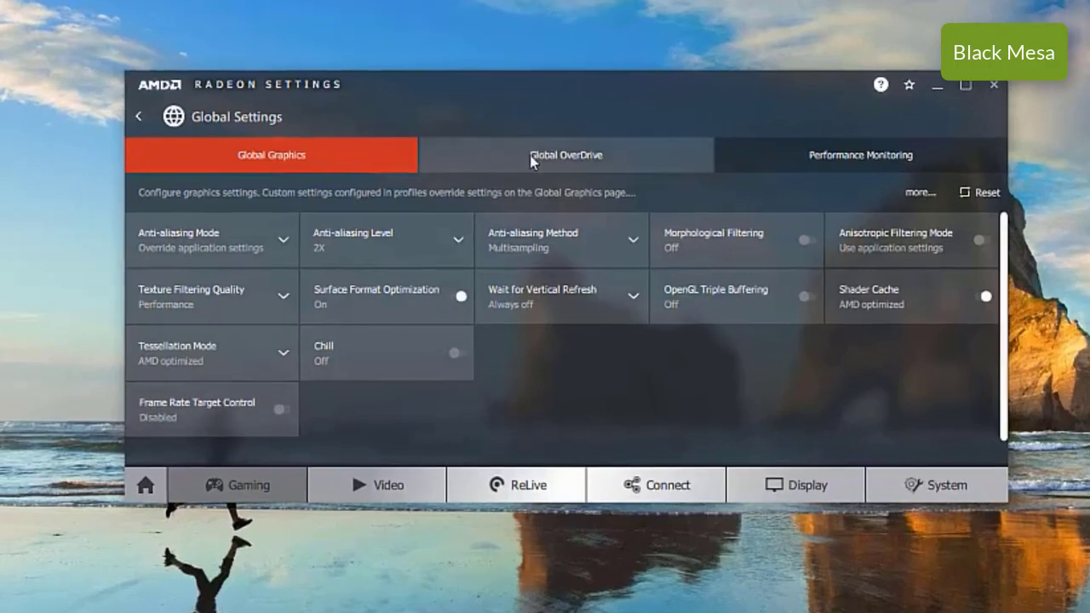
# Step: In AMD Radeon Settings, accept the Global OverDrive warning and raise the Power Limit to 20%
pyautogui.click(517, 212)
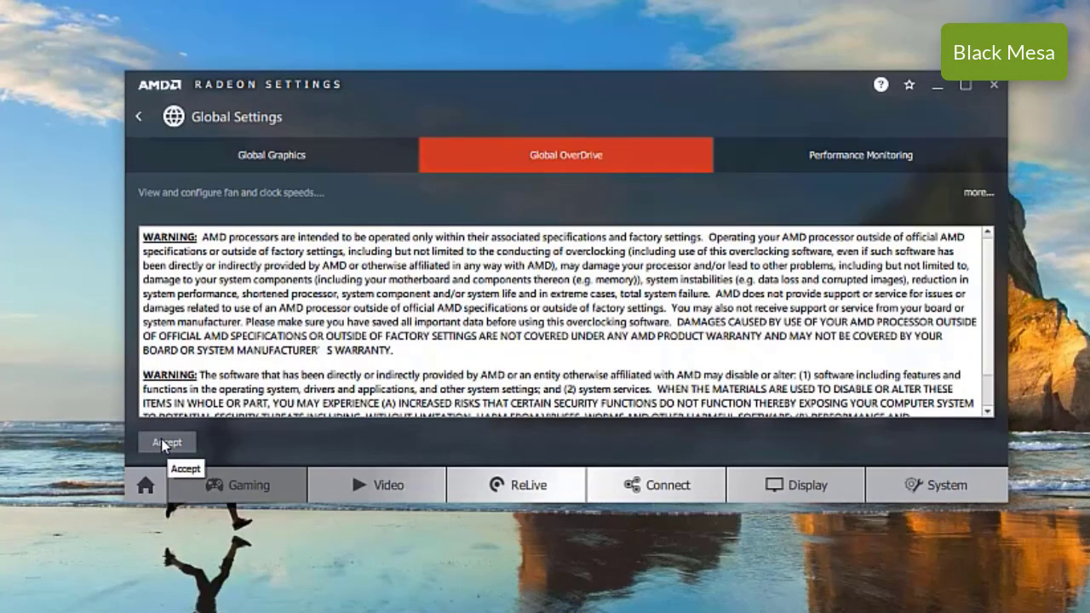
pyautogui.click(164, 444)
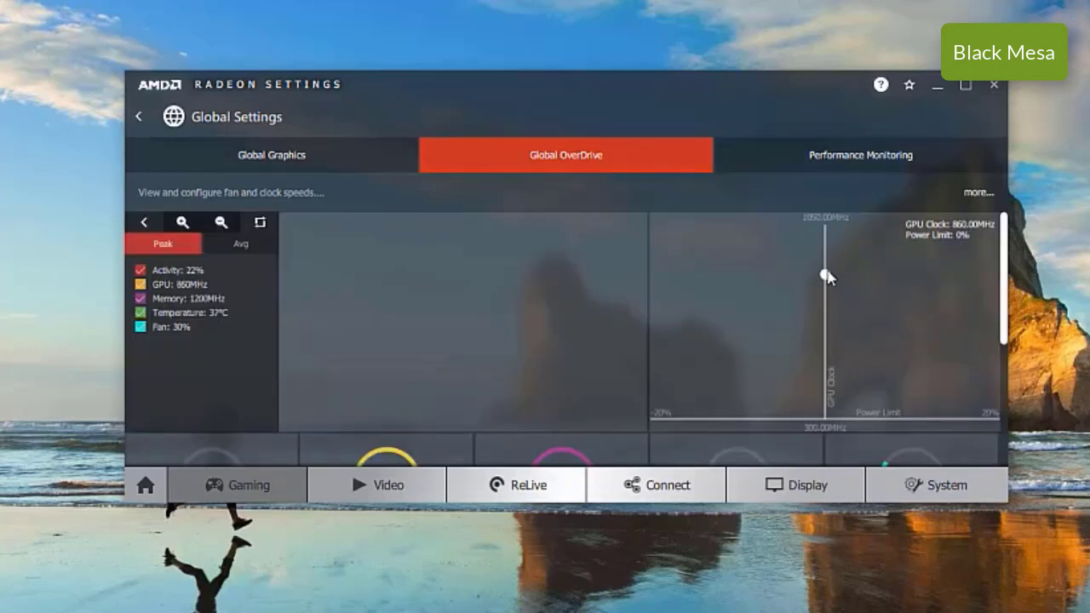
pyautogui.moveTo(827, 273); pyautogui.dragTo(900, 276)
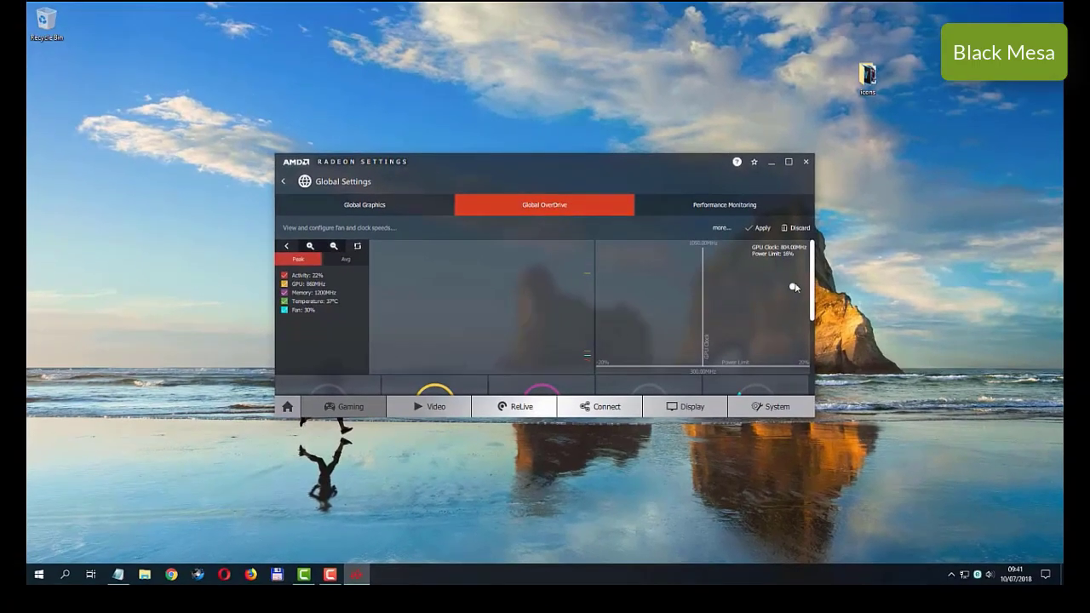
pyautogui.moveTo(796, 289); pyautogui.dragTo(817, 289)
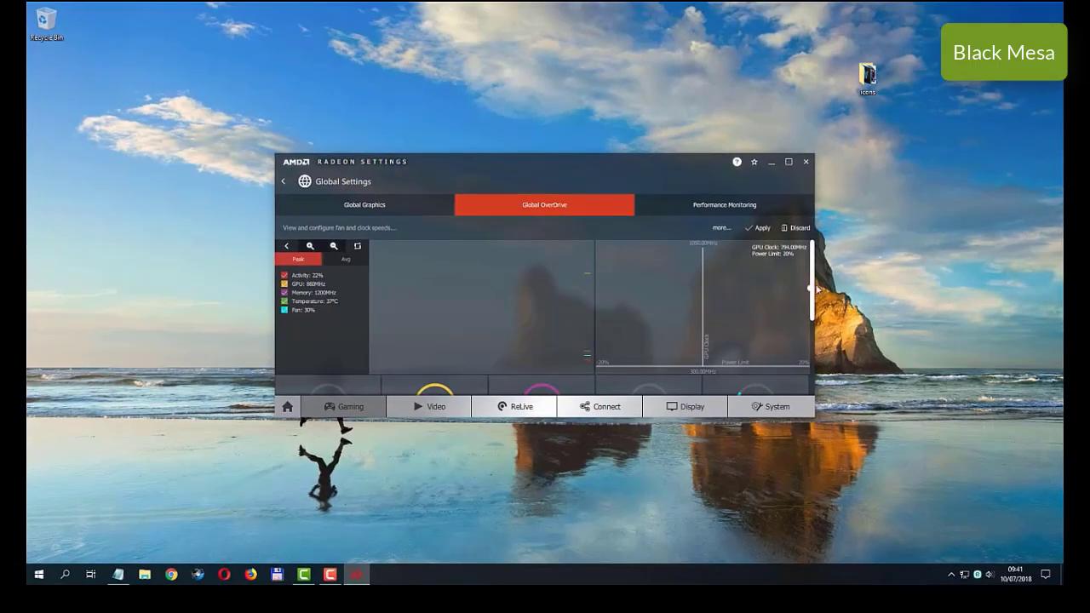